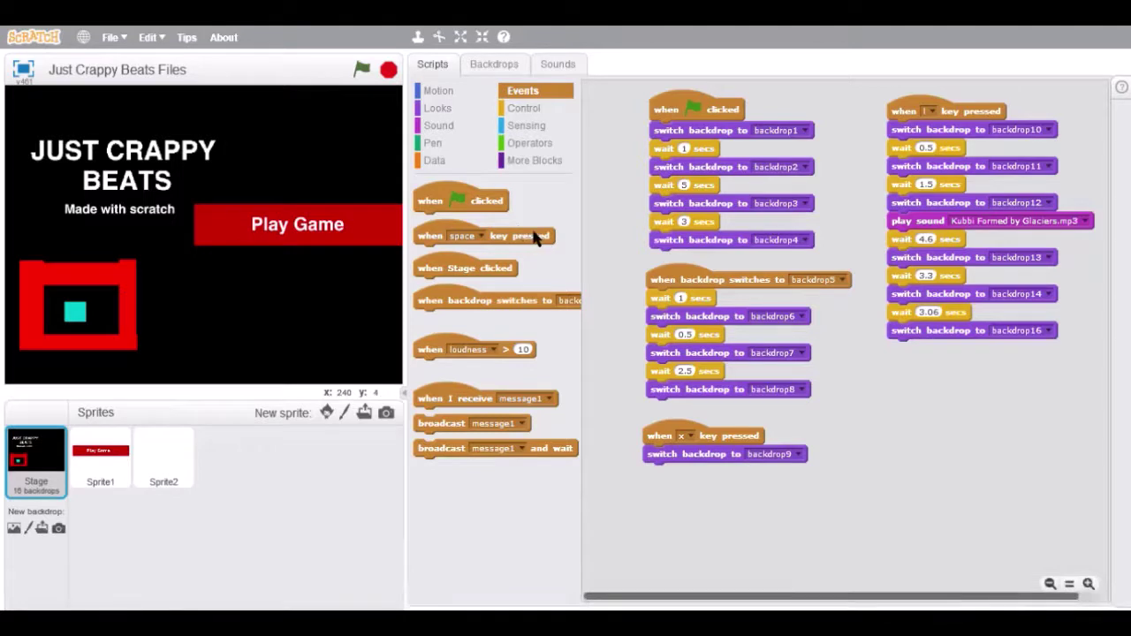
Add a "when p key pressed" script to the stage below the existing scripts, with a switch backdrop block attached beneath it.
left_click_drag(507, 233, 985, 372)
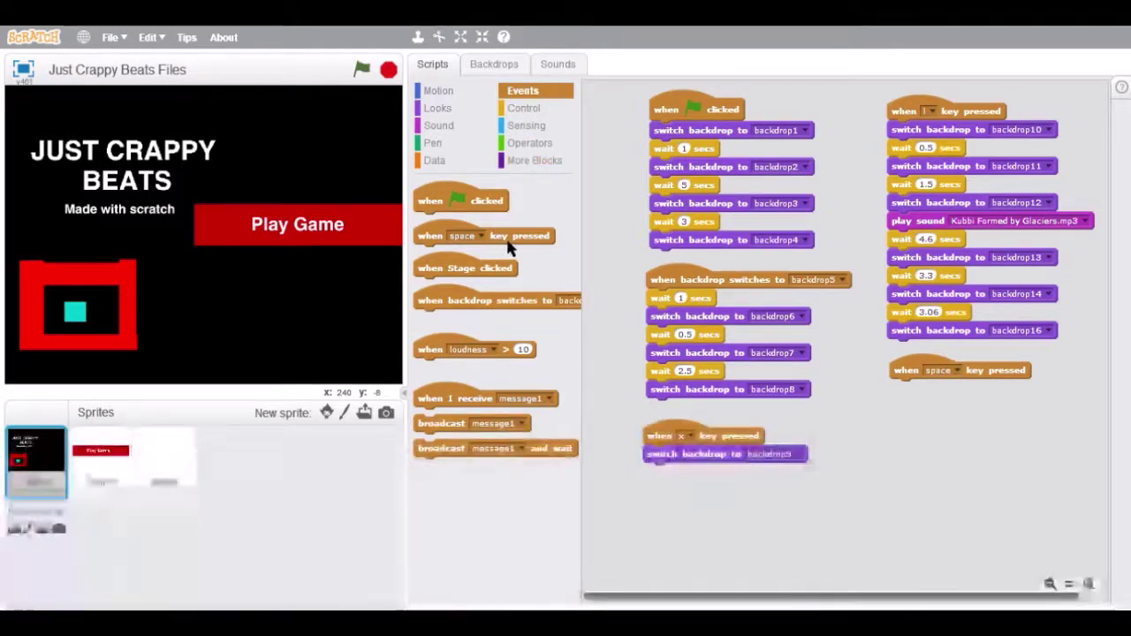
left_click(957, 371)
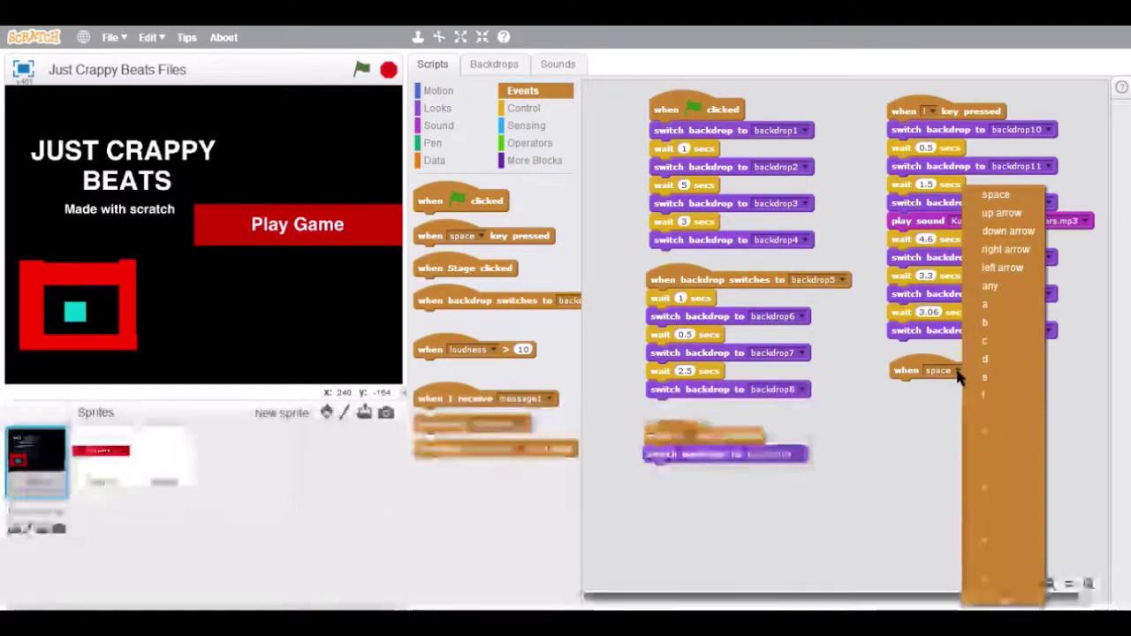
mouse_move(1015, 608)
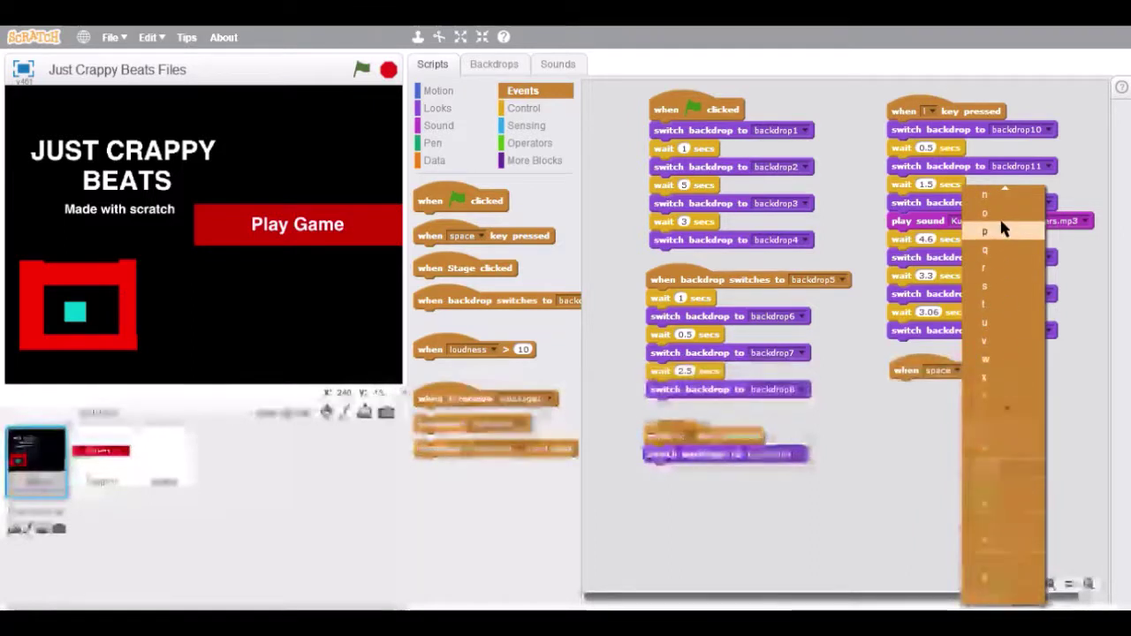
mouse_move(1012, 196)
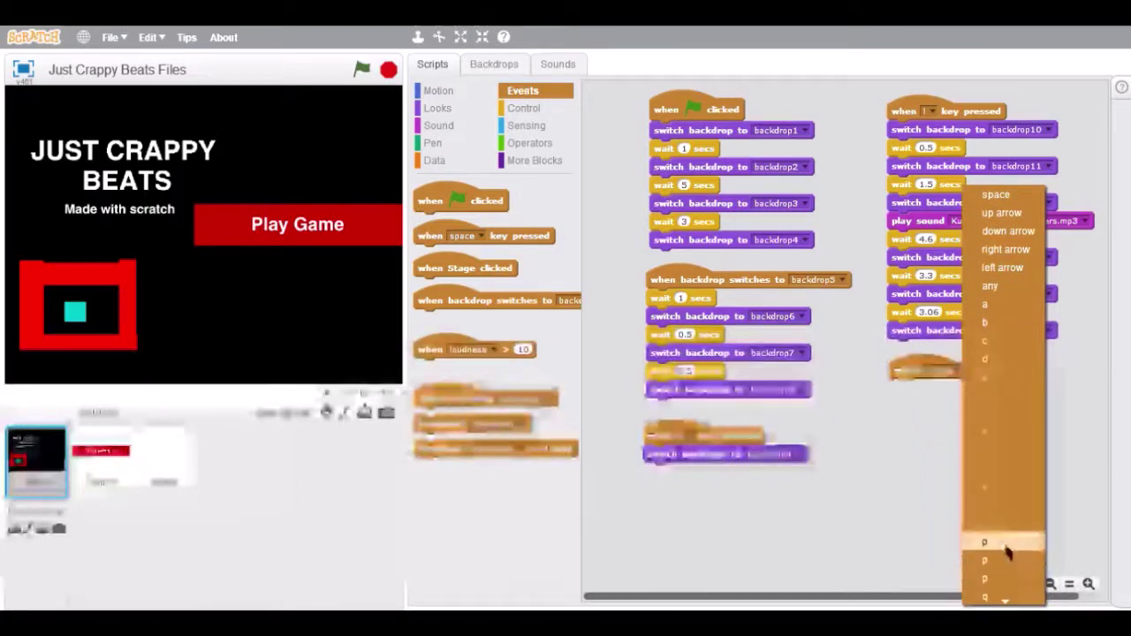
left_click(1008, 579)
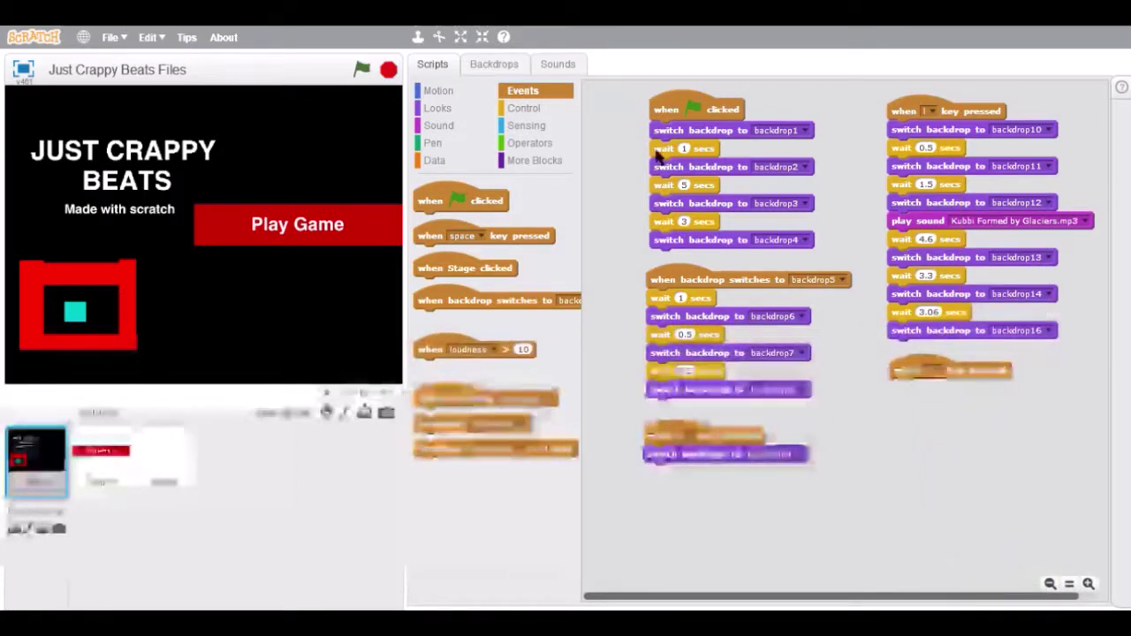
left_click(445, 106)
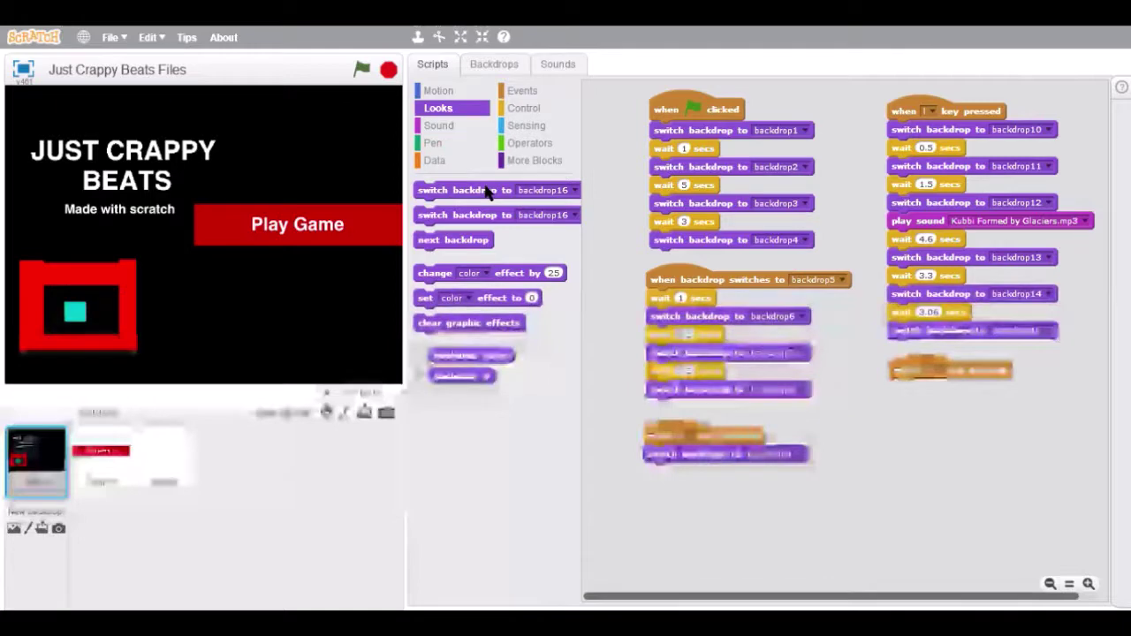
left_click_drag(489, 190, 967, 392)
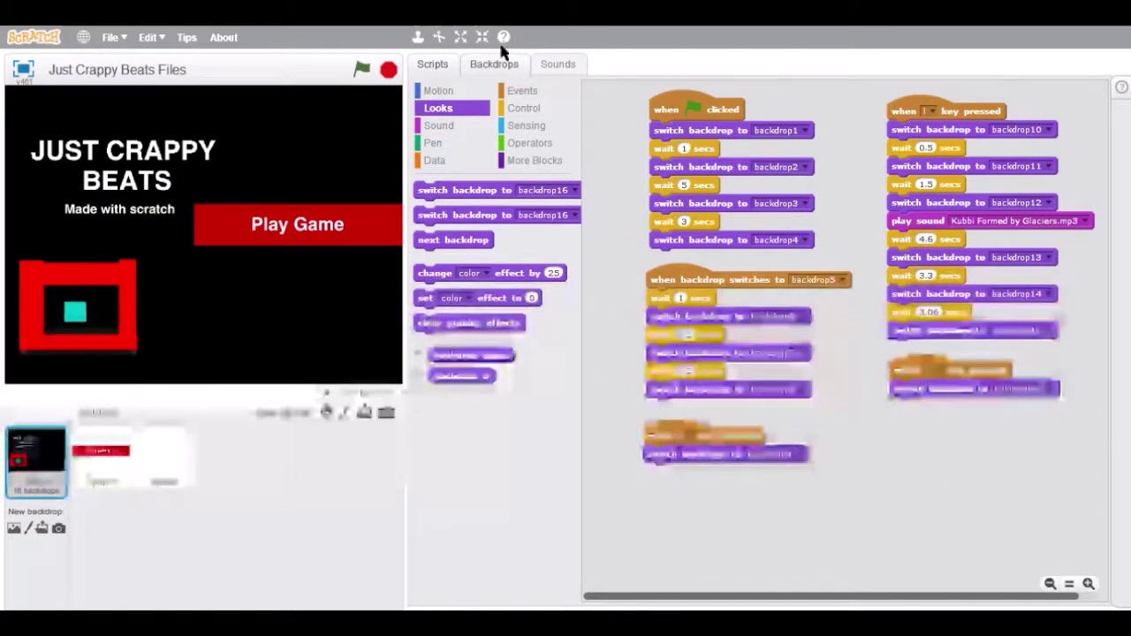
Create a new blank backdrop at the end of the stage's backdrops and name it "Paused".
left_click(500, 63)
left_click_drag(492, 155, 492, 257)
scroll(447, 354, "down", 7)
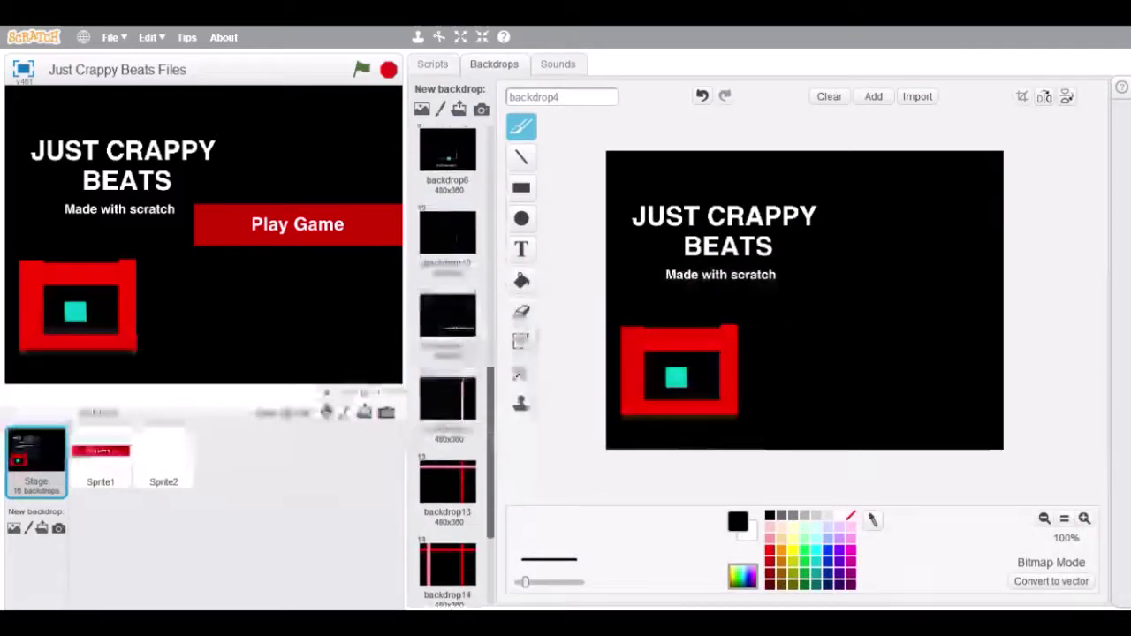
left_click(440, 107)
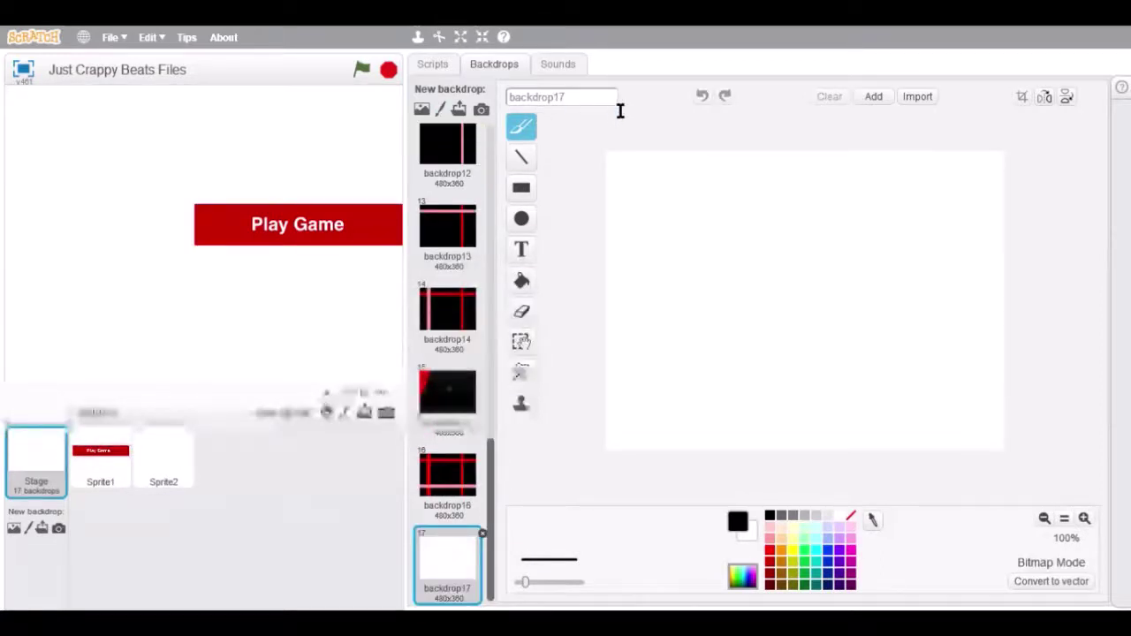
left_click(575, 97)
type("P")
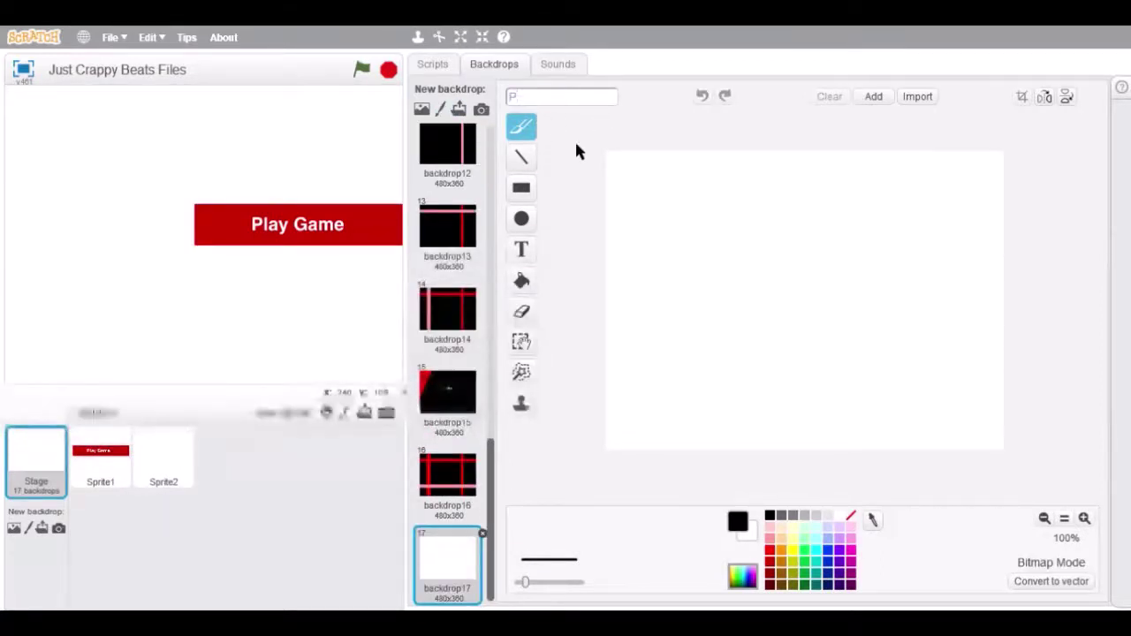
type("aused")
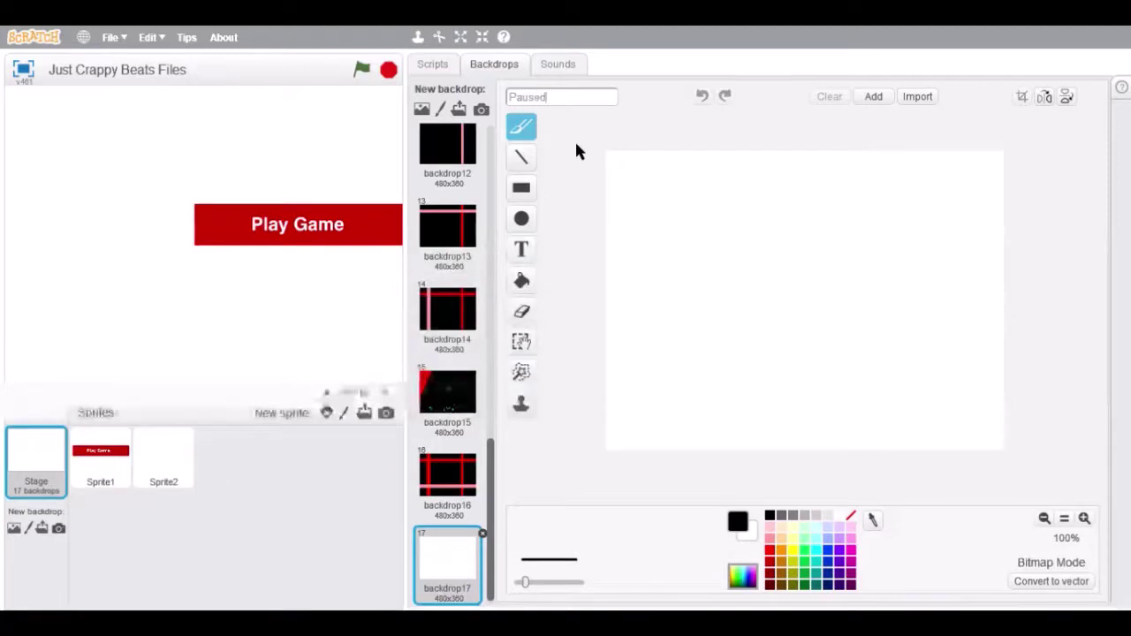
key("Return")
Switch the Play Game sprite to its empty costume2.
left_click(371, 232)
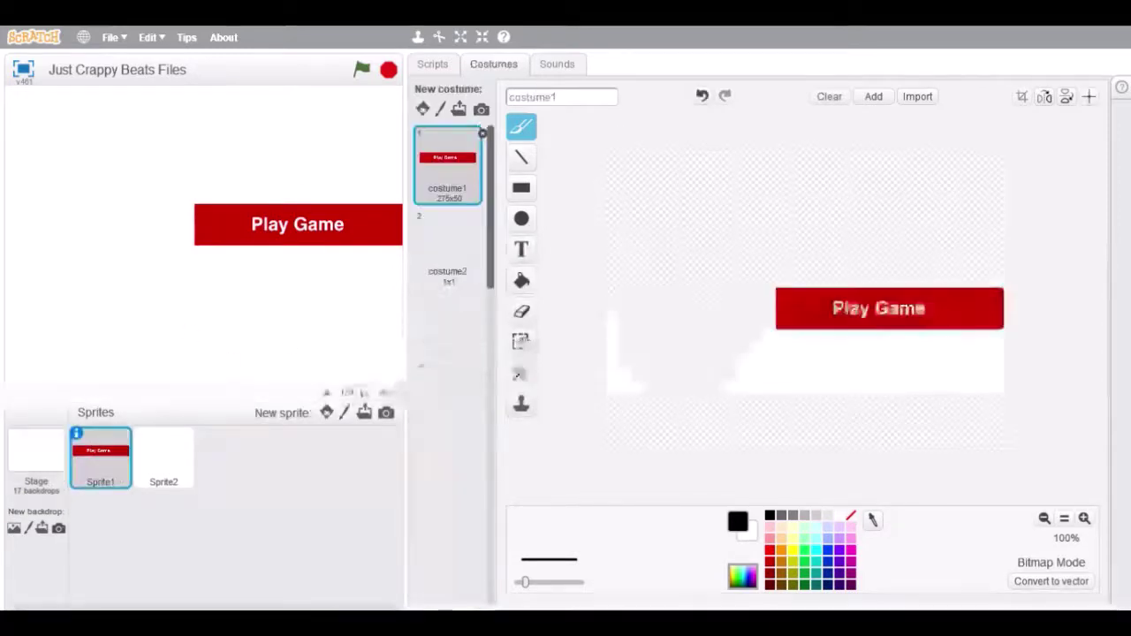
left_click(457, 259)
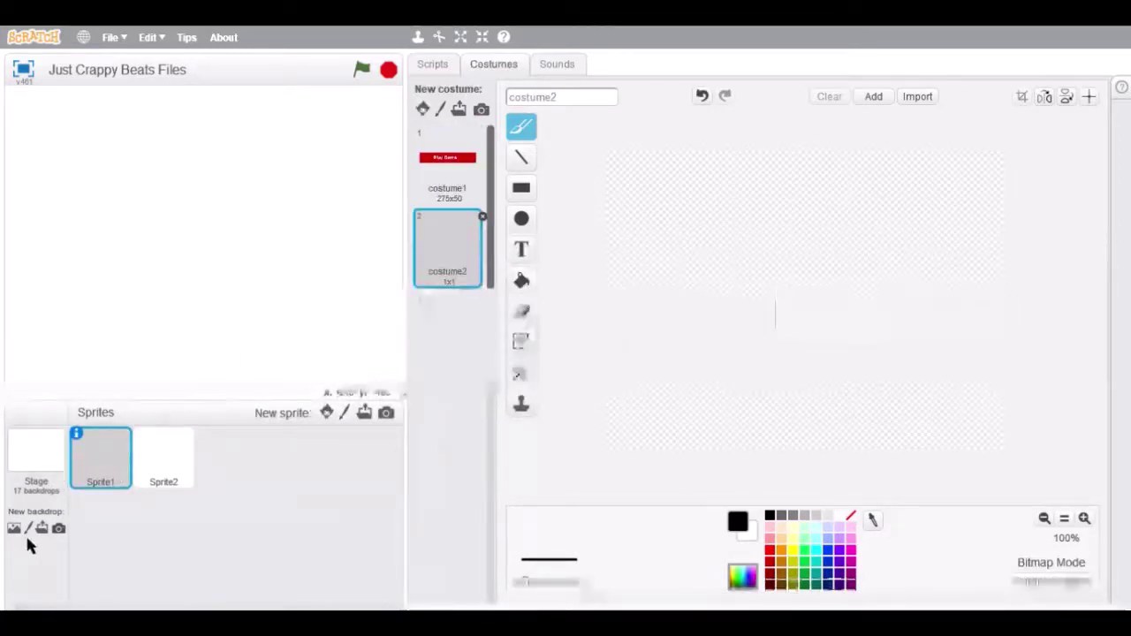
Fill the whole Paused backdrop of the stage with solid black.
left_click(30, 481)
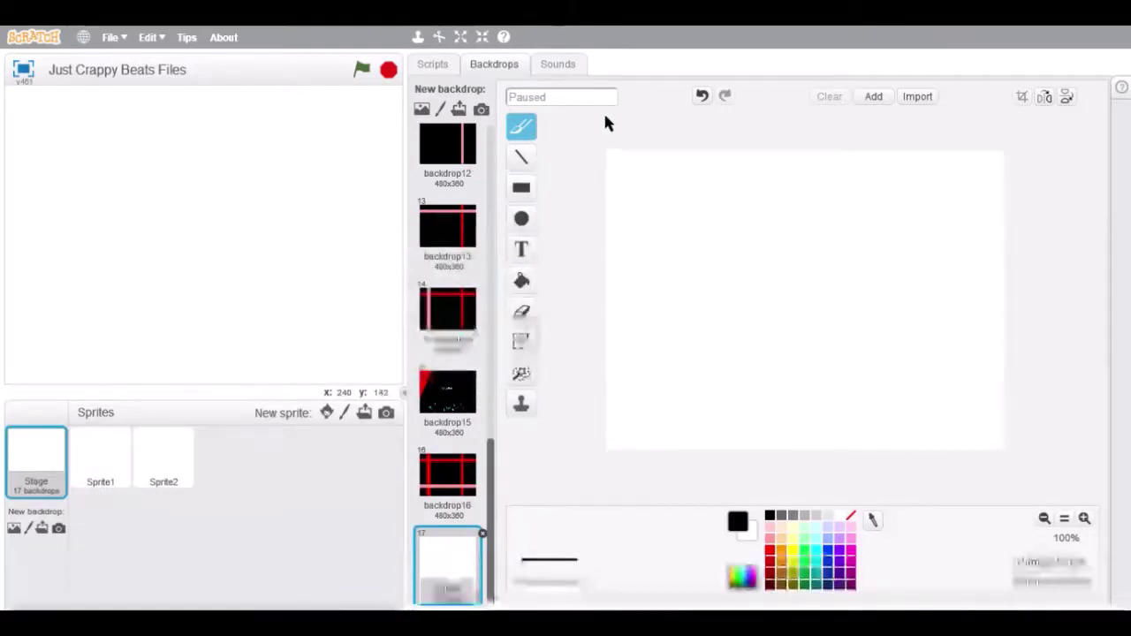
left_click(528, 285)
left_click(765, 292)
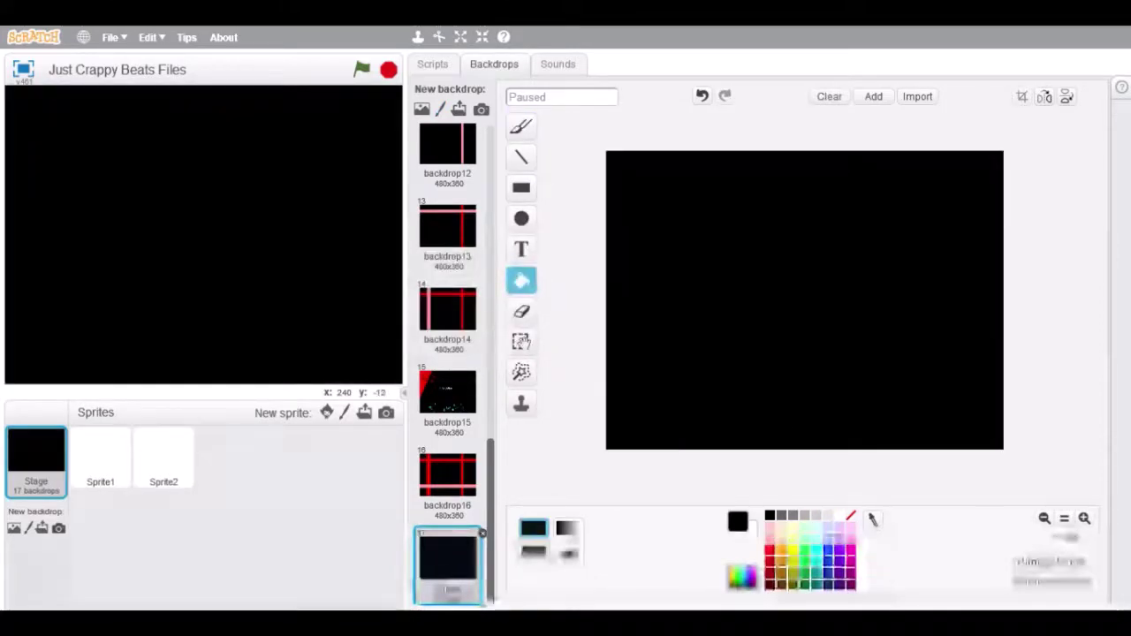
Add the white text "YOU ARE PAUSED" to the Paused backdrop and place it centred near the upper edge.
left_click(524, 251)
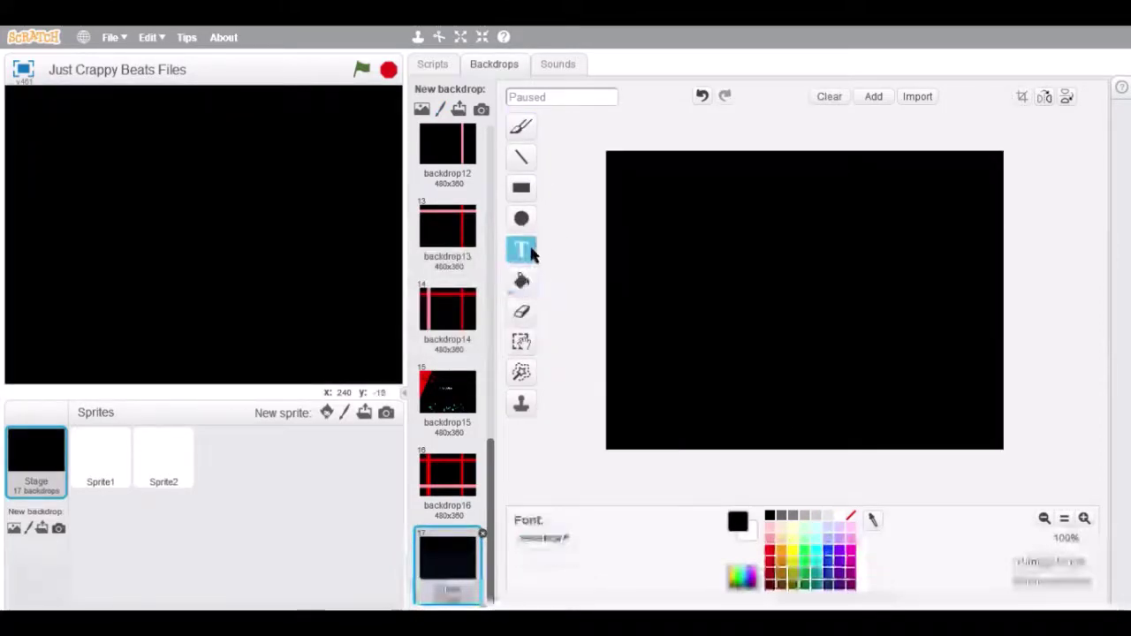
left_click(838, 516)
left_click(694, 196)
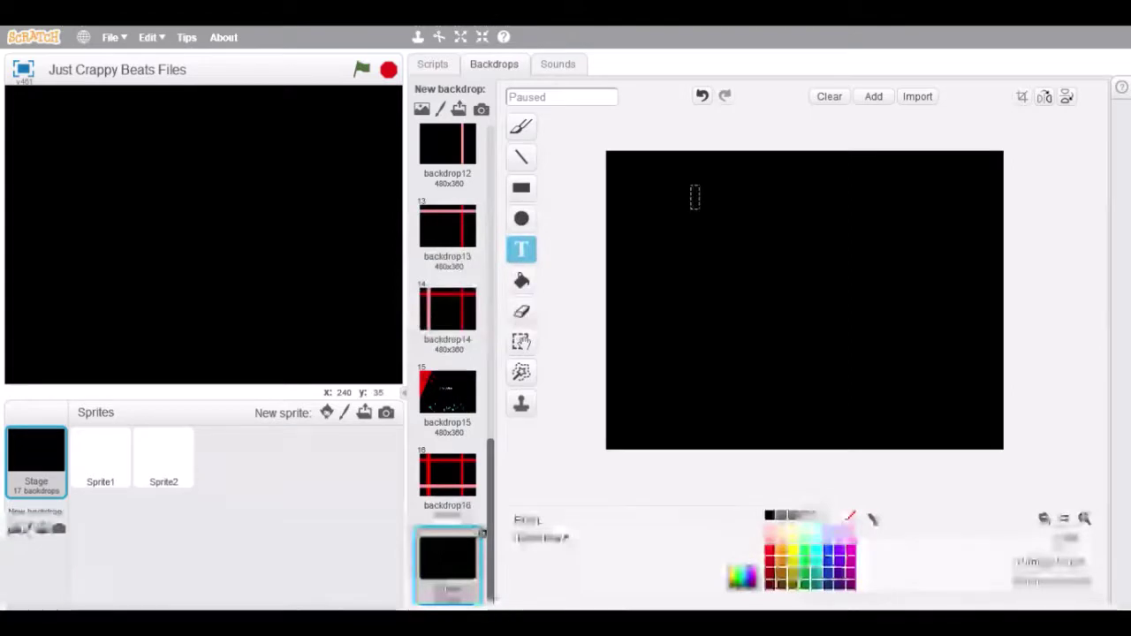
type("YOU A")
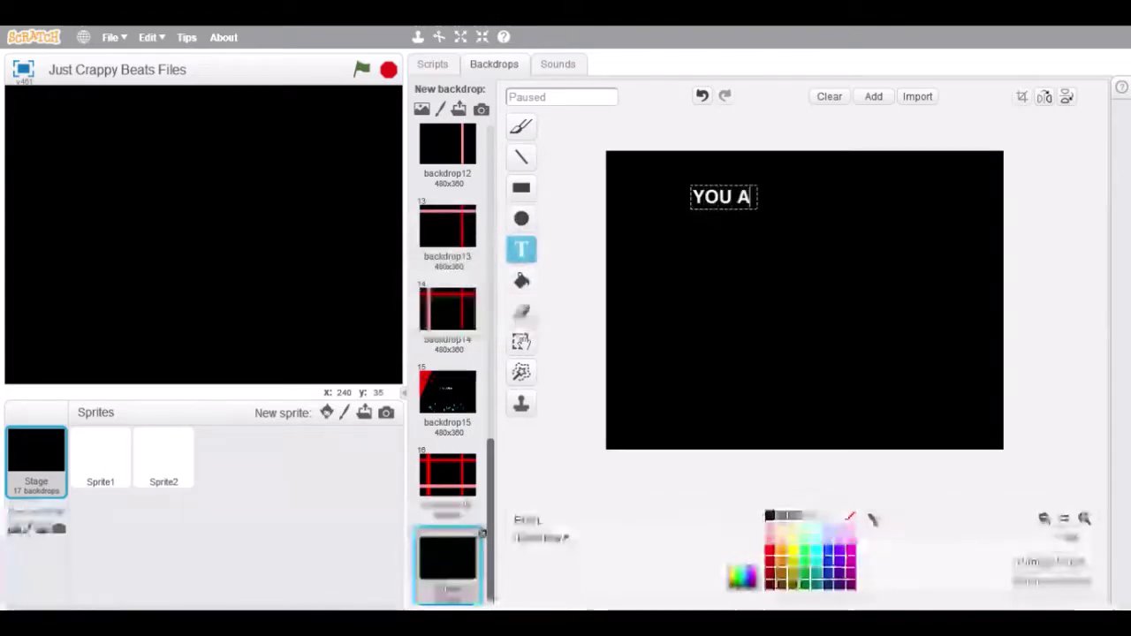
type("RE PAUSED")
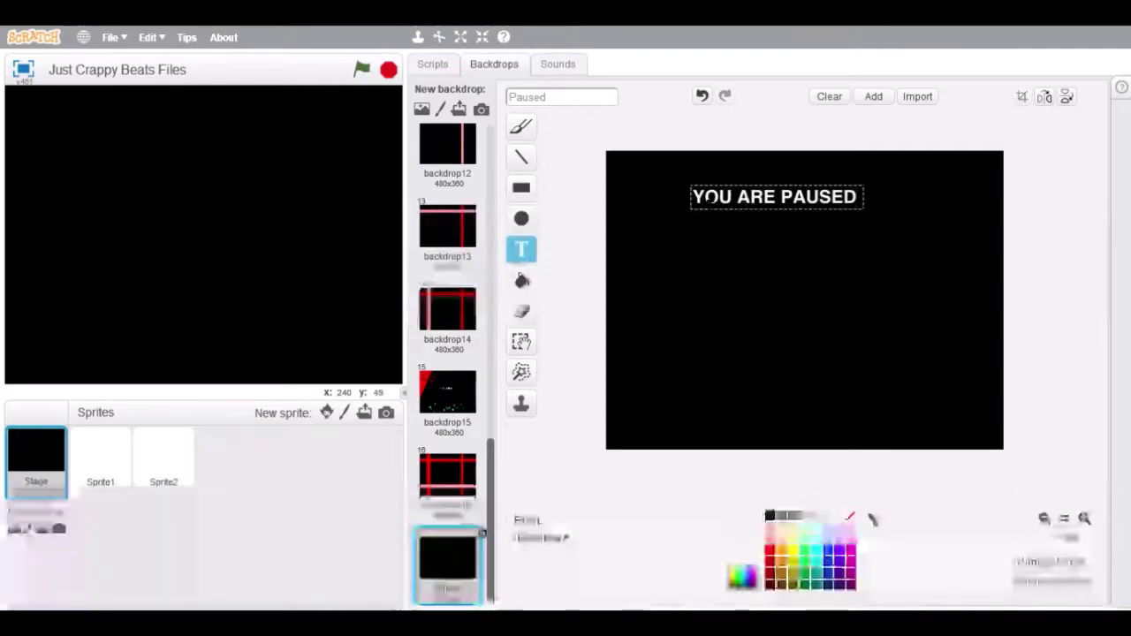
left_click(521, 342)
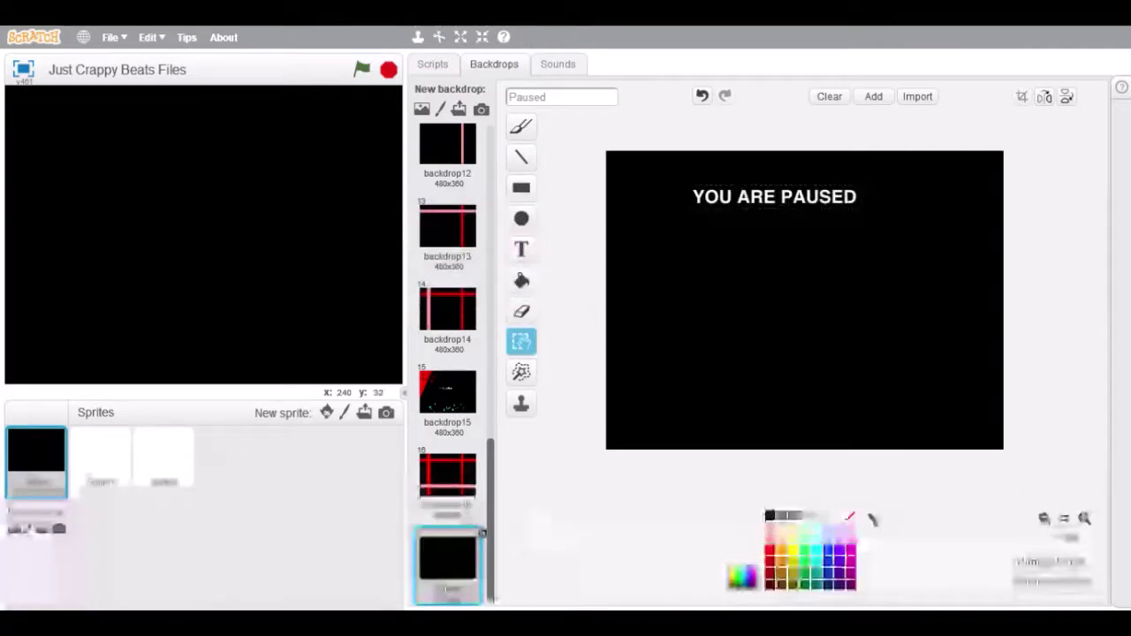
left_click_drag(775, 197, 800, 176)
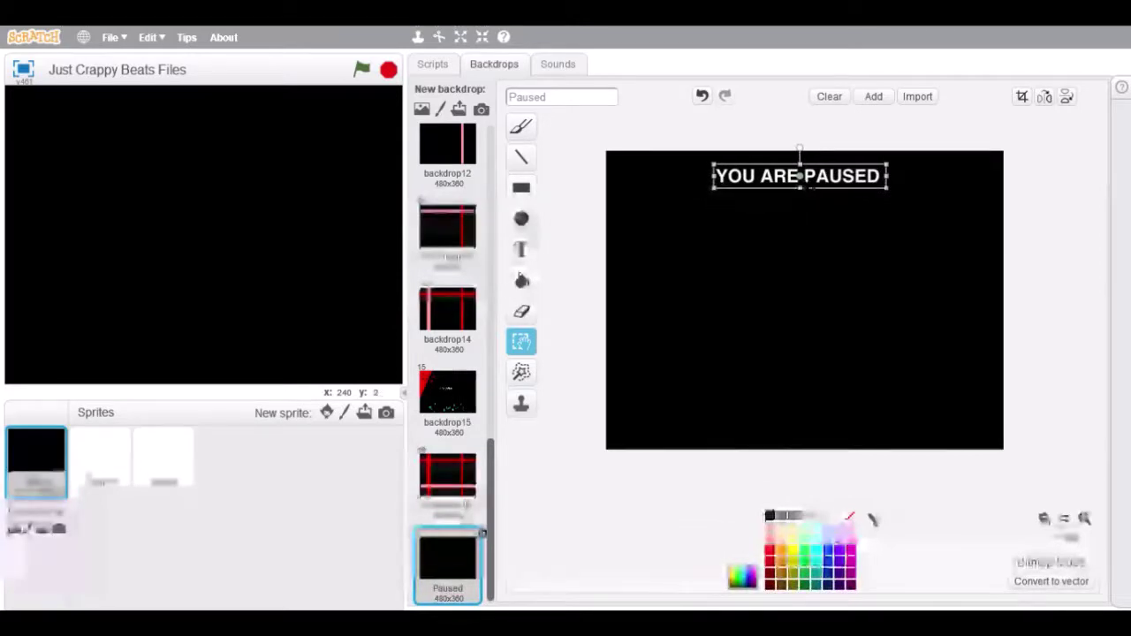
left_click(822, 213)
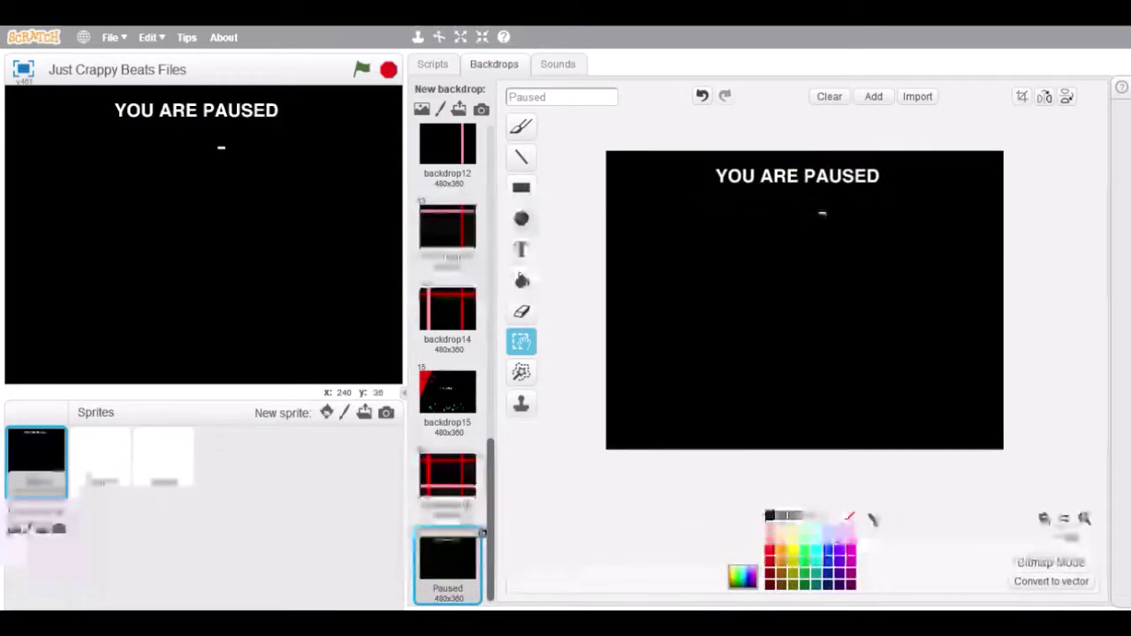
Undo the accidental shift of part of the text and paint the stray white mark below it black.
left_click_drag(817, 214, 807, 188)
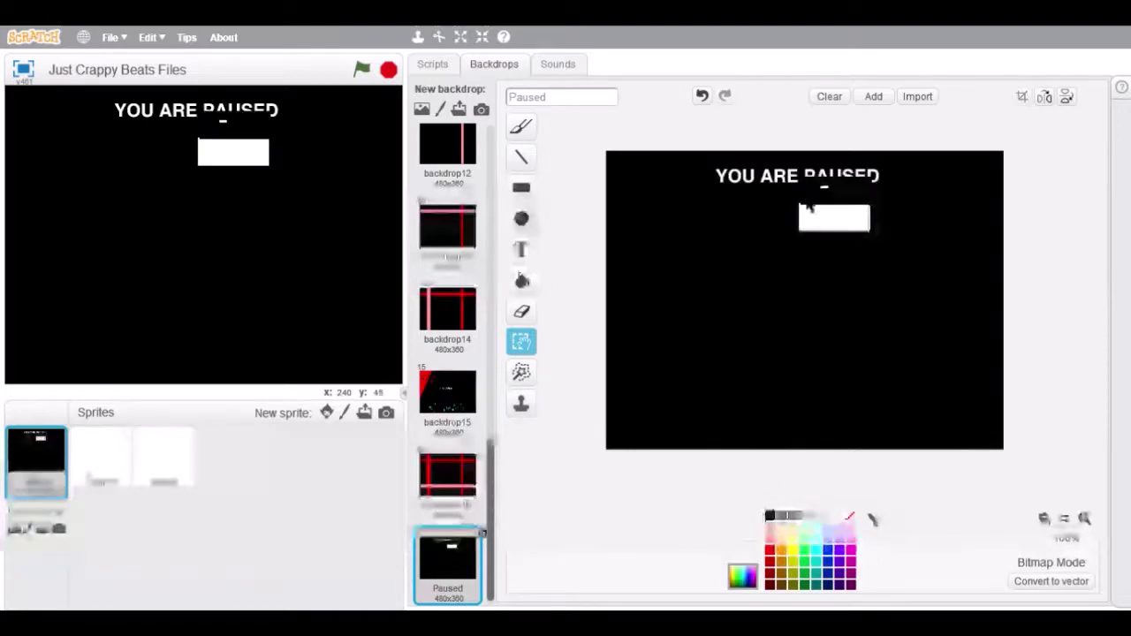
left_click(702, 95)
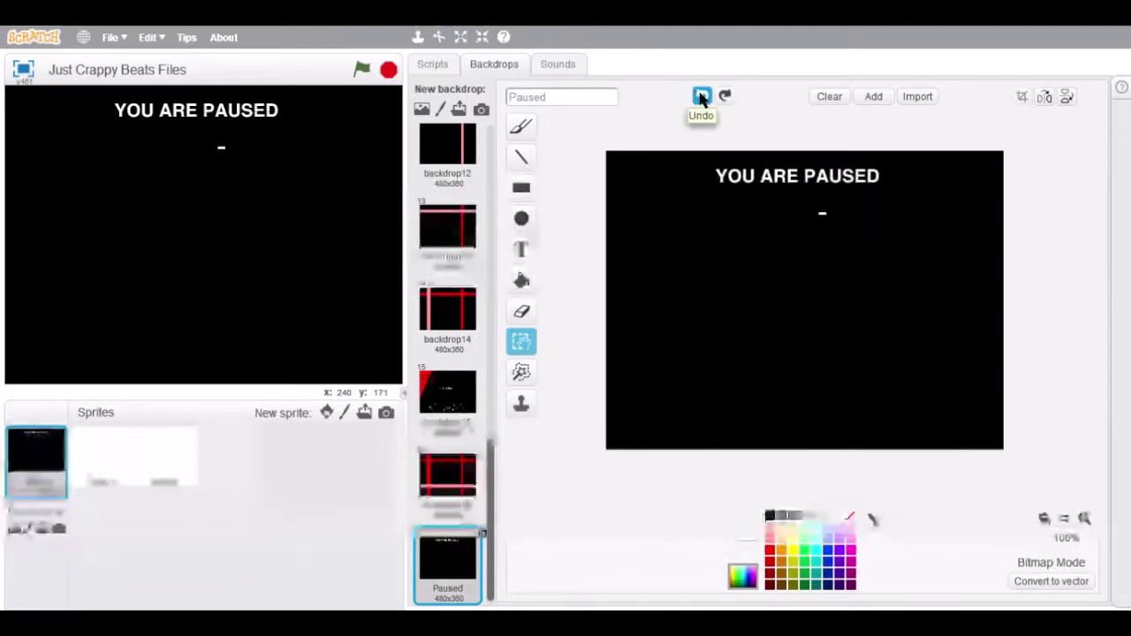
left_click(522, 280)
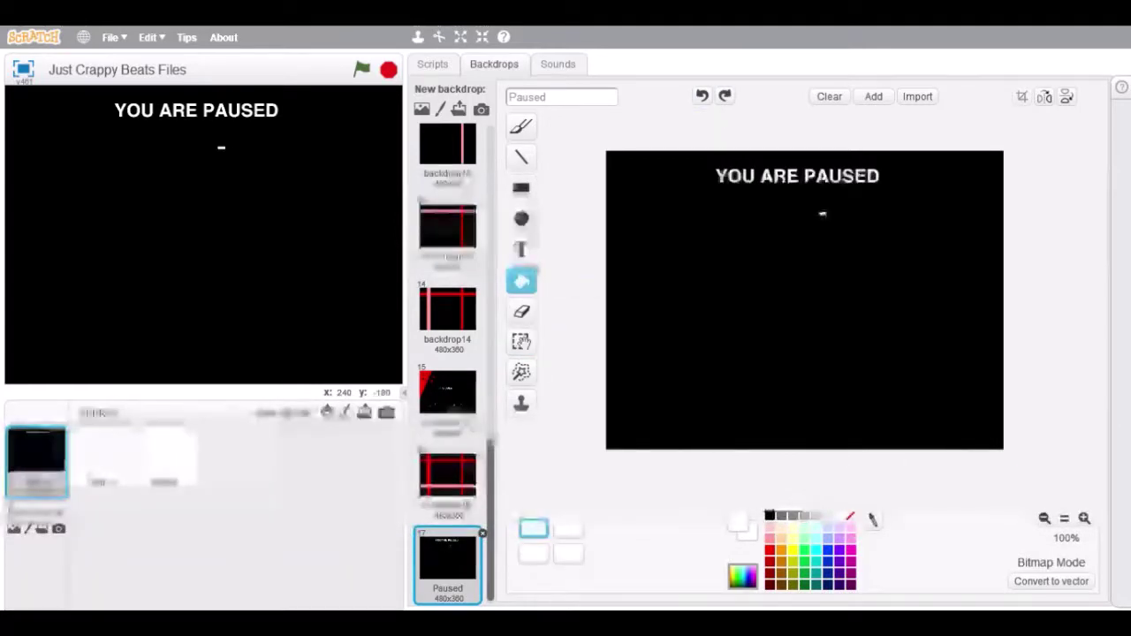
left_click(781, 520)
left_click(822, 213)
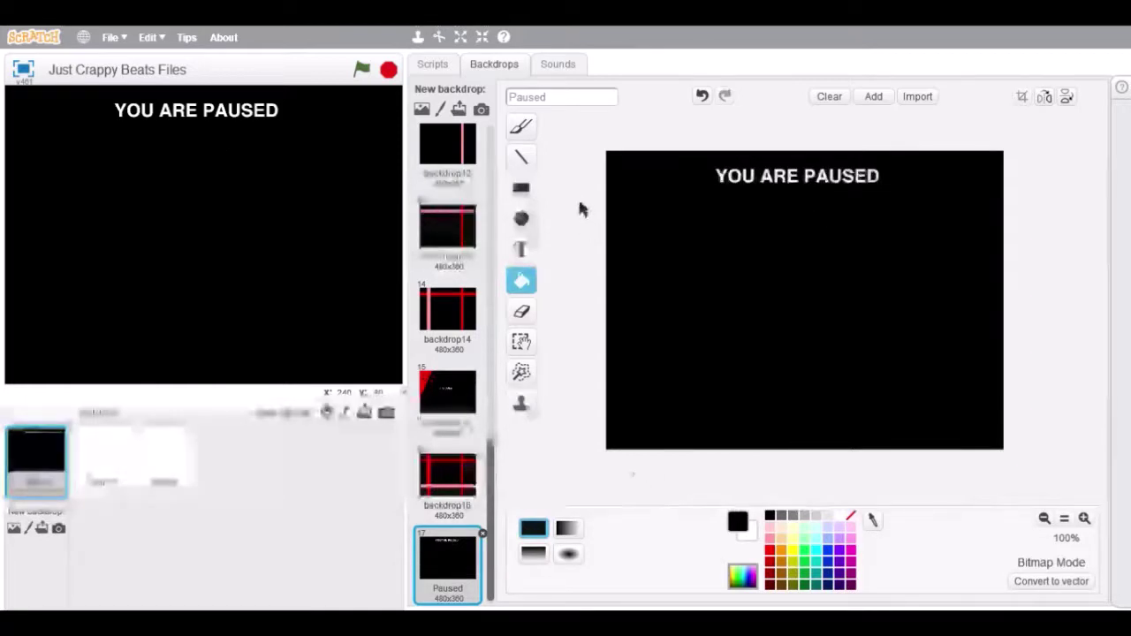
Draw a thin white vertical line over the full height of the Paused backdrop, just left of the text.
left_click(530, 160)
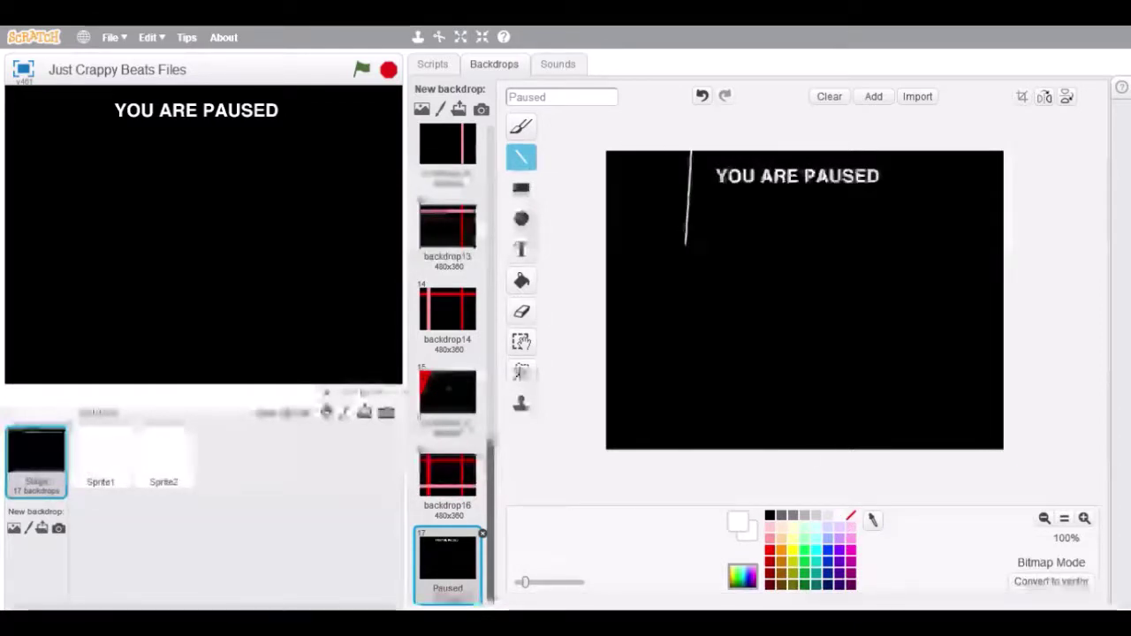
left_click_drag(685, 244, 695, 457)
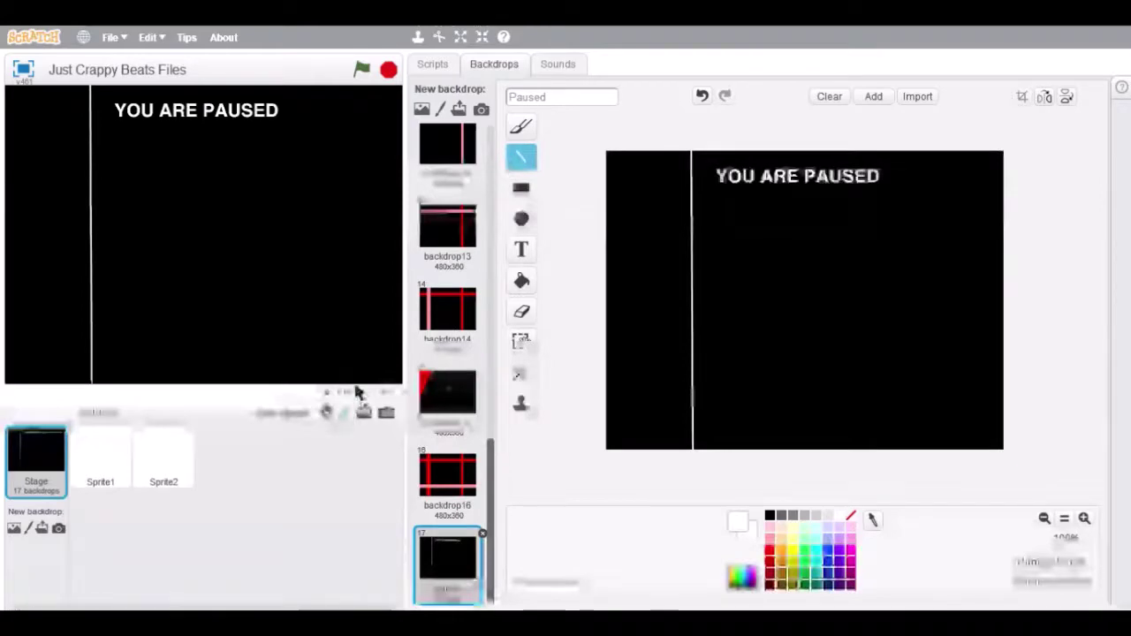
Paint a new sprite, add a second costume to it and draw a filled black rectangle of about 164x47 there.
left_click(344, 412)
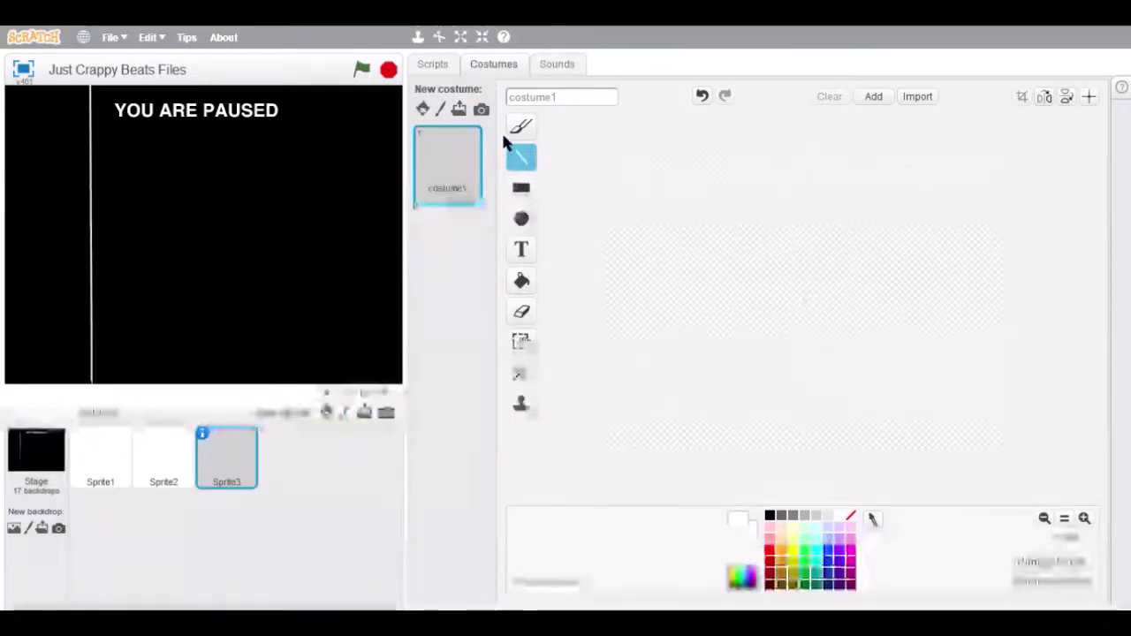
left_click(440, 109)
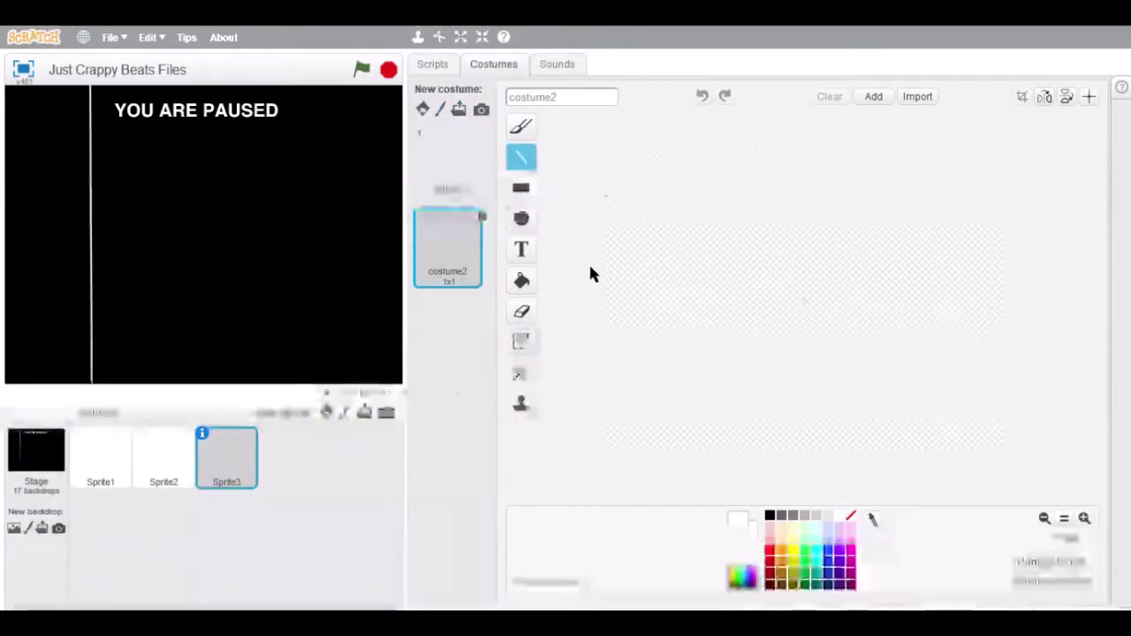
left_click(521, 187)
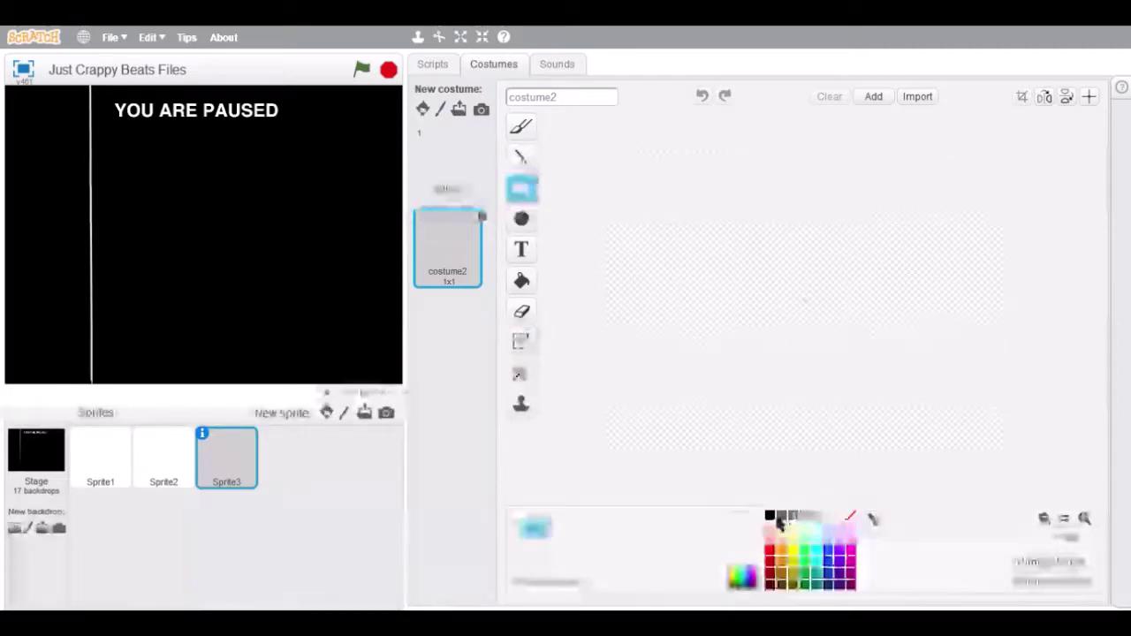
left_click_drag(672, 318, 791, 363)
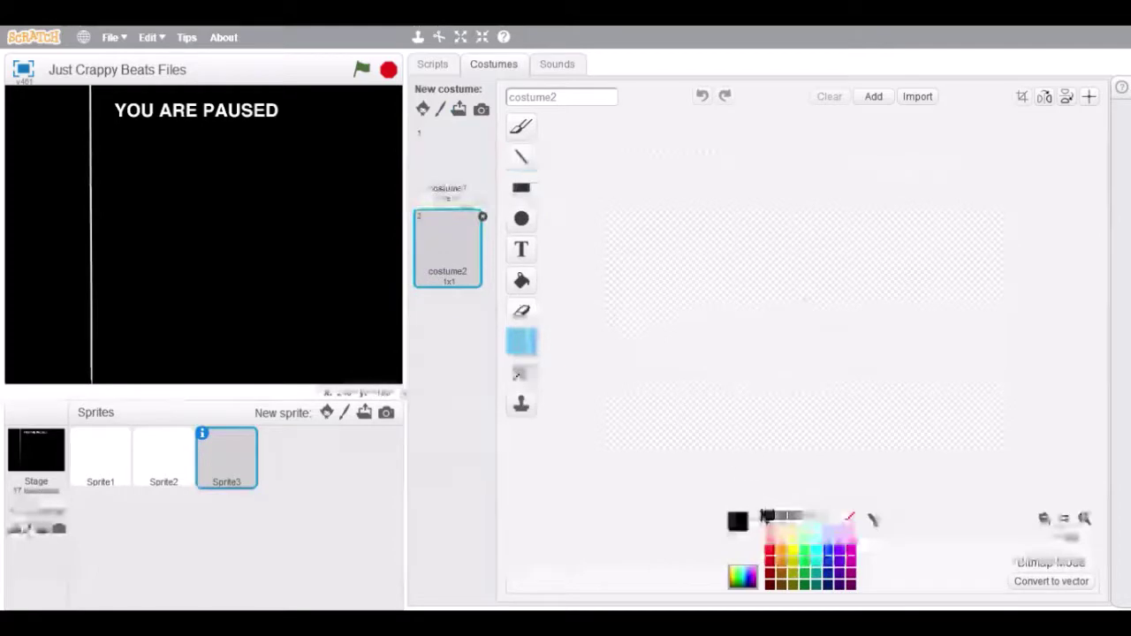
left_click(521, 187)
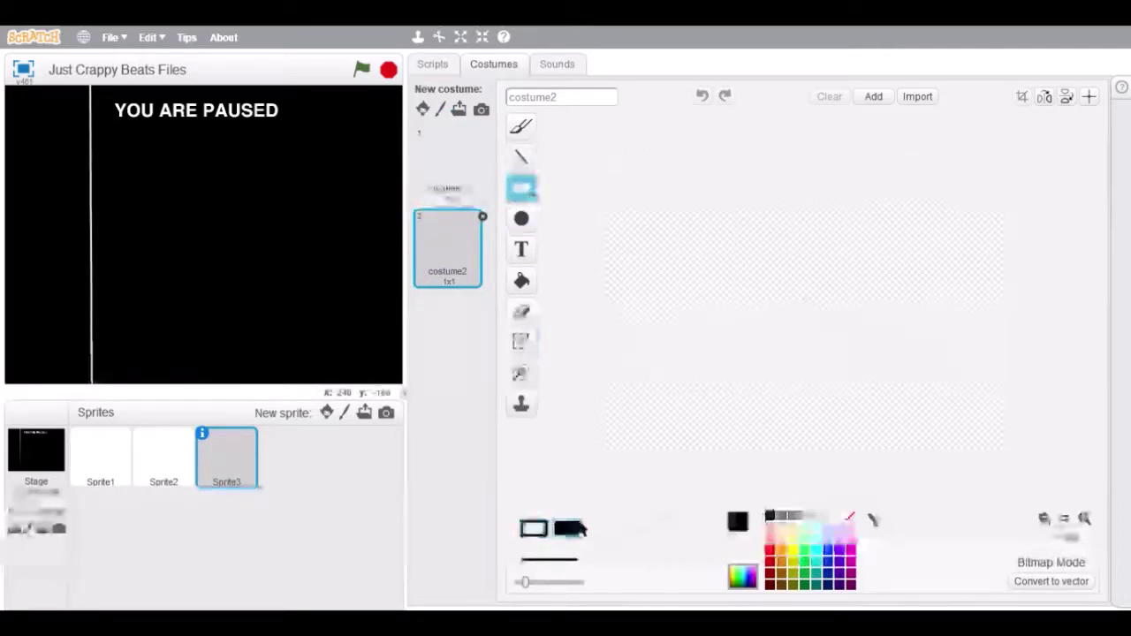
left_click_drag(673, 263, 703, 280)
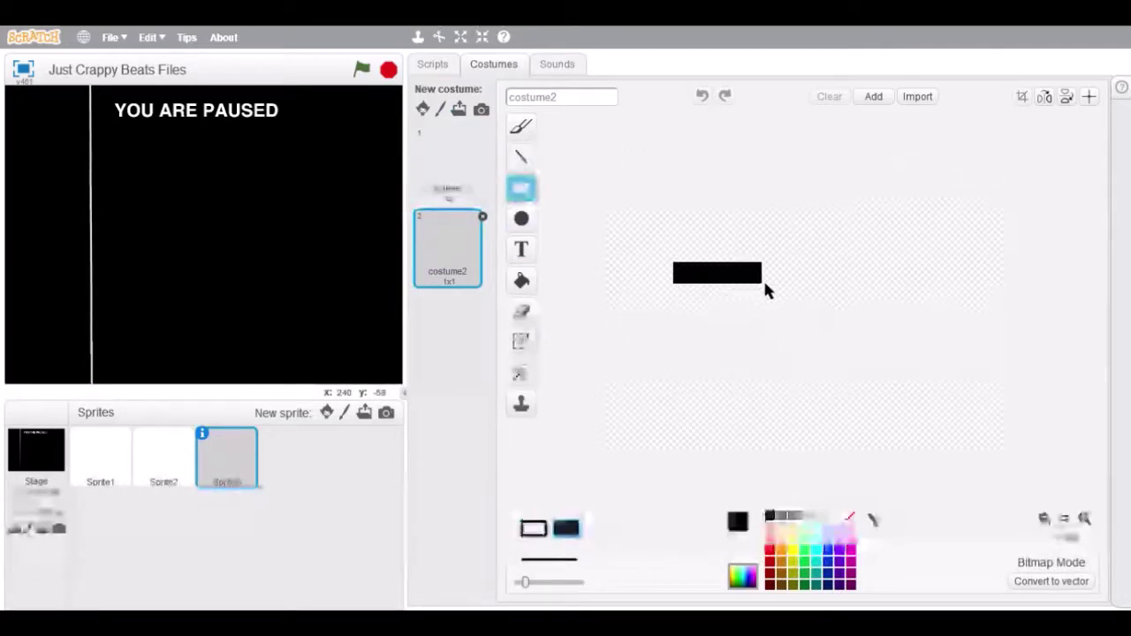
left_click_drag(807, 300, 808, 301)
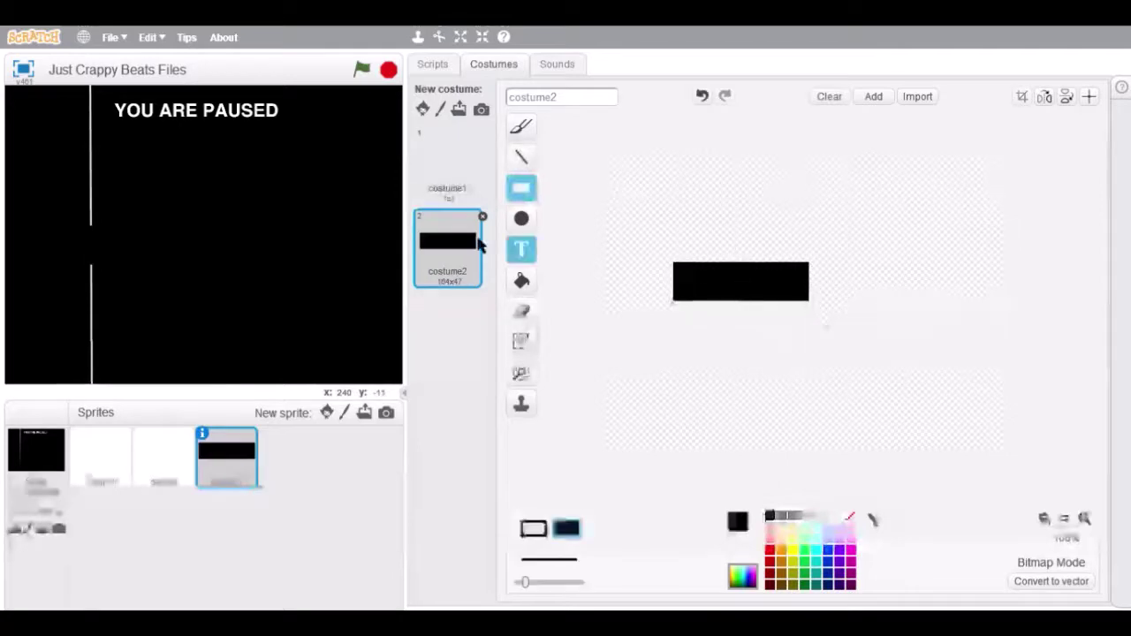
Add the white text "UNPAUSE" to the black rectangle in costume2 and centre it within the rectangle.
left_click(512, 253)
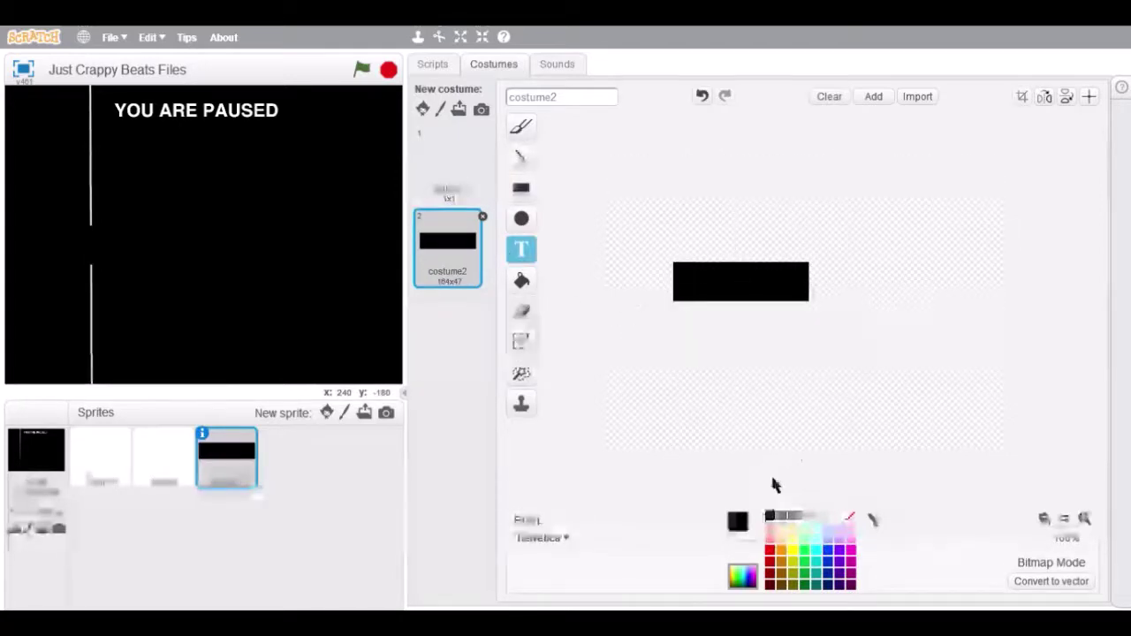
left_click(705, 302)
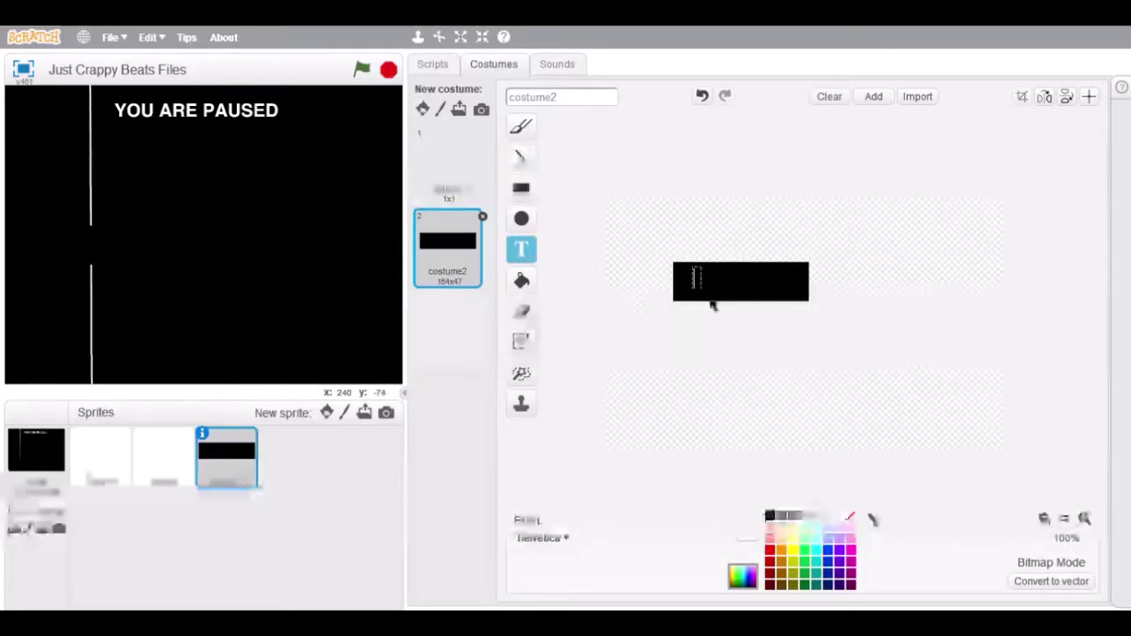
type("UN")
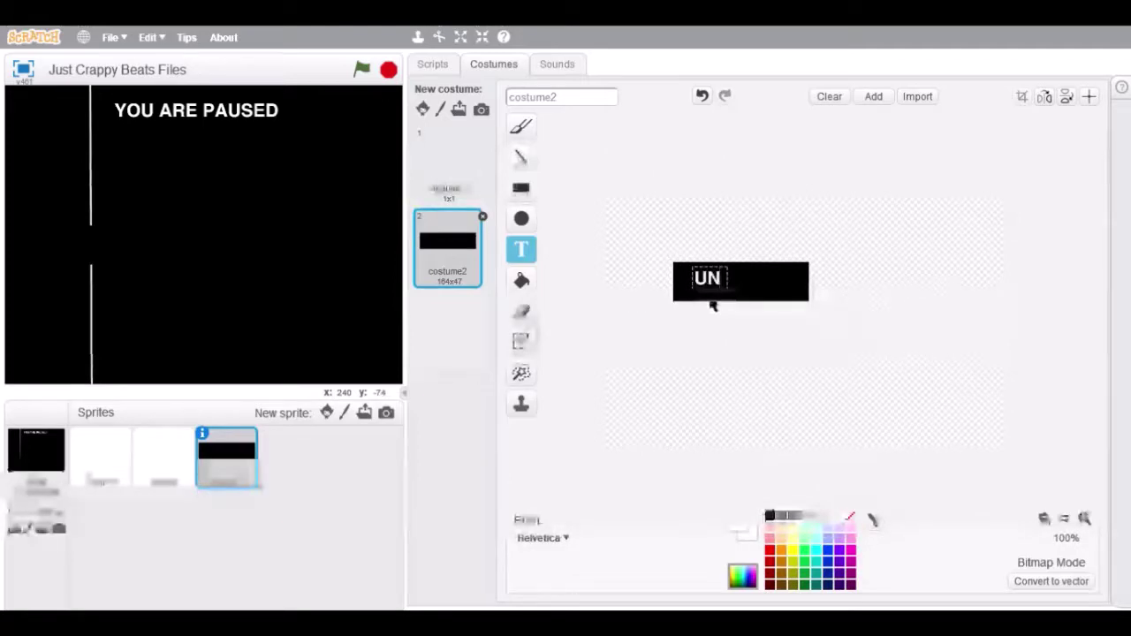
type("PAUSE")
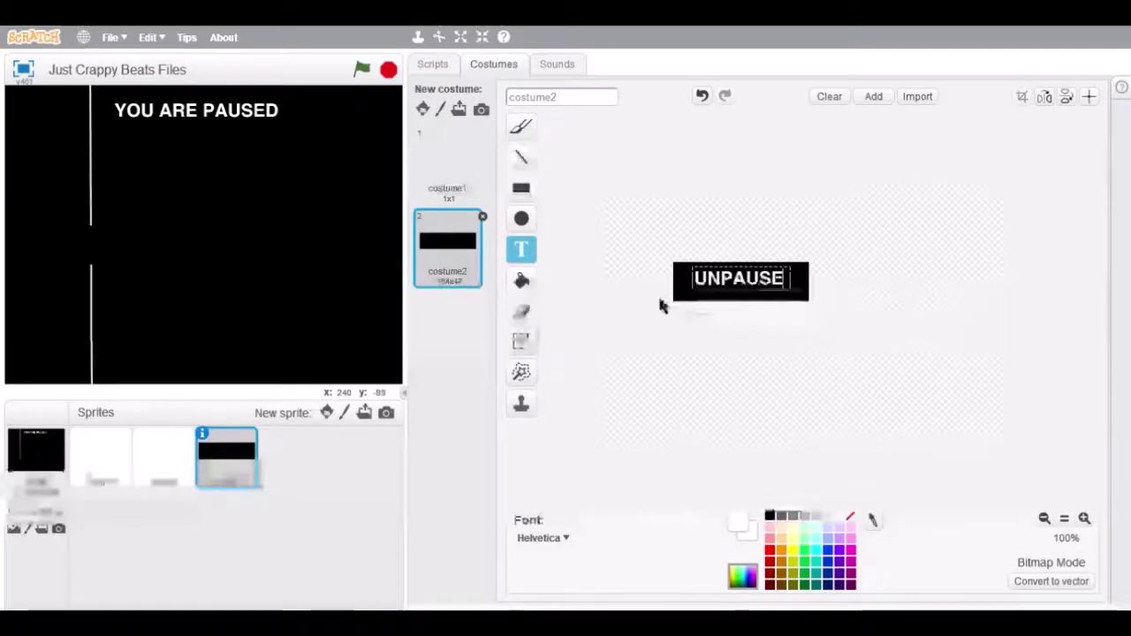
left_click(521, 341)
left_click_drag(693, 269, 793, 295)
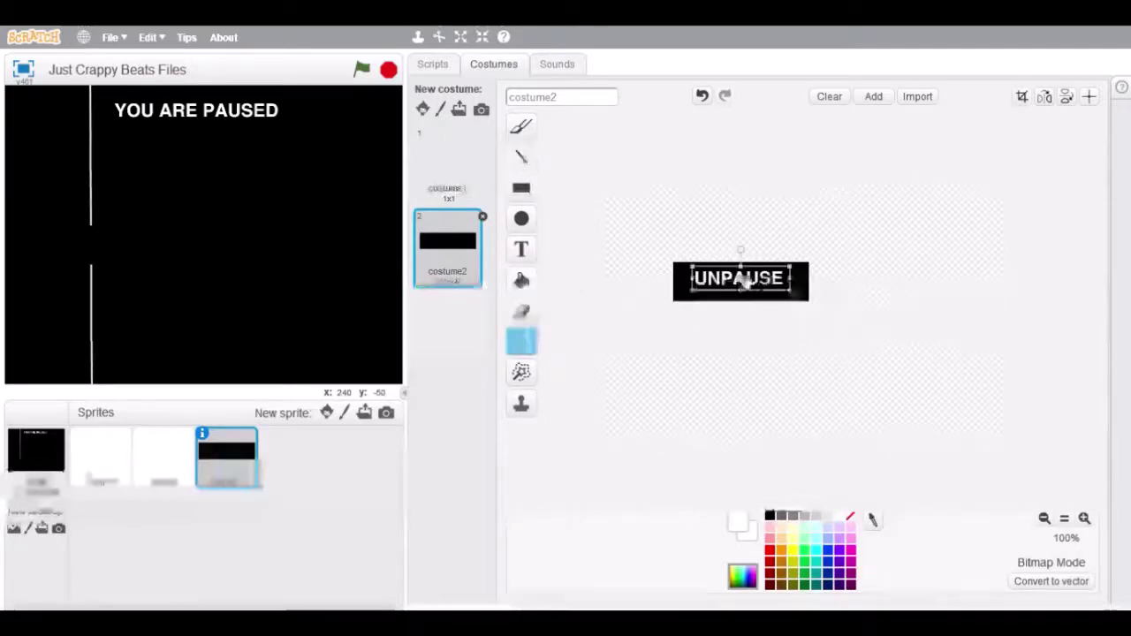
left_click(705, 207)
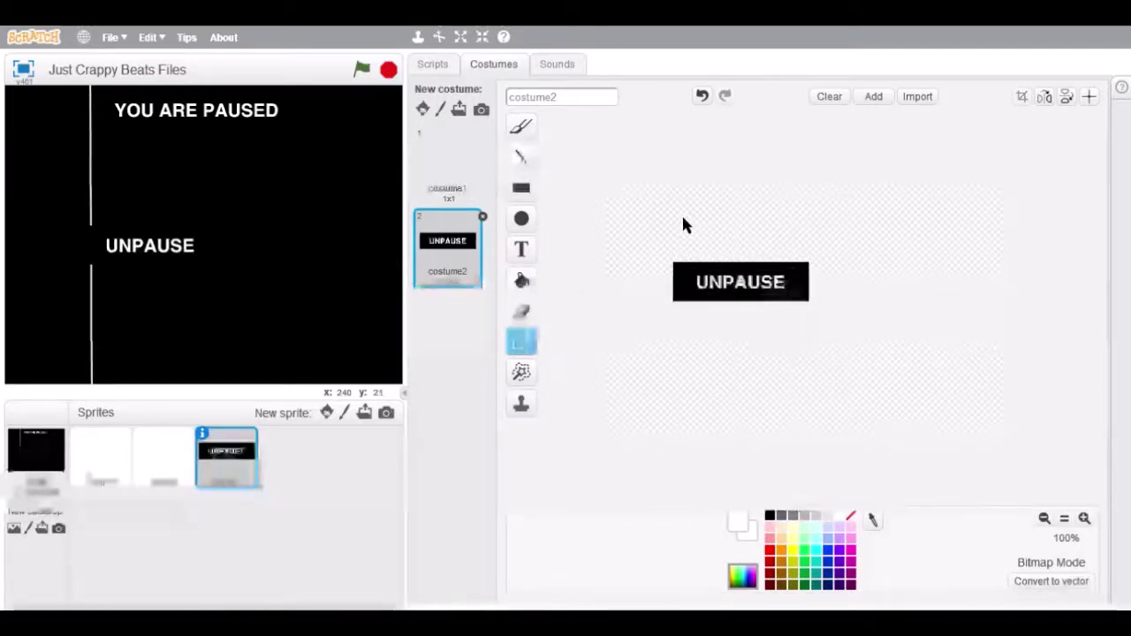
Move the UNPAUSE button within costume2 so that it sits centred just below the YOU ARE PAUSED text on the stage.
left_click_drag(642, 213, 862, 333)
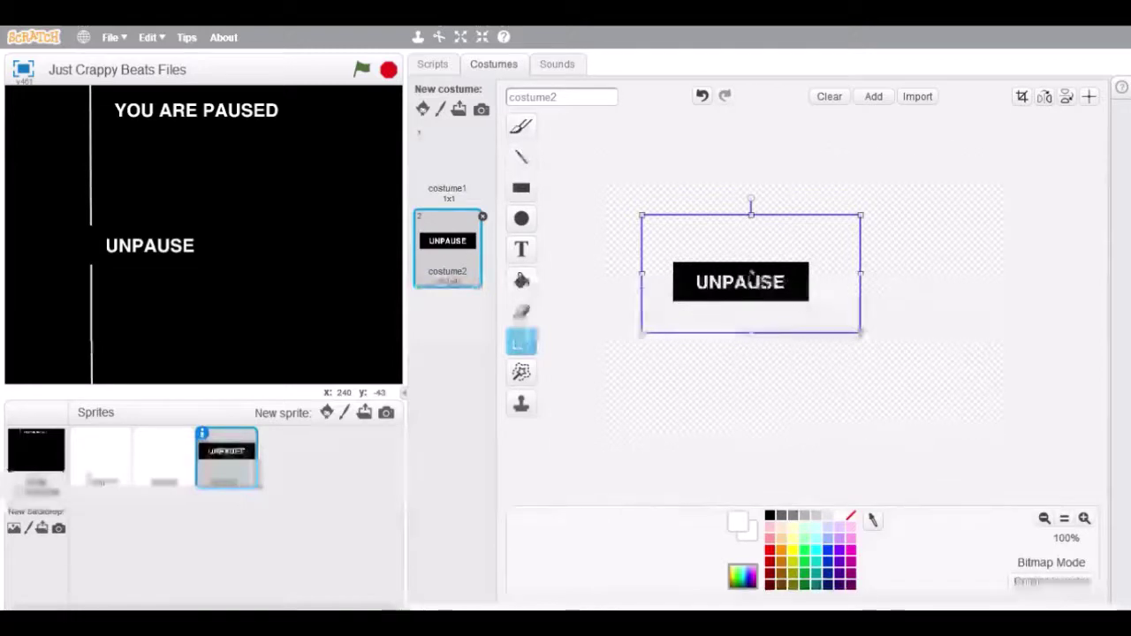
left_click_drag(750, 277, 687, 241)
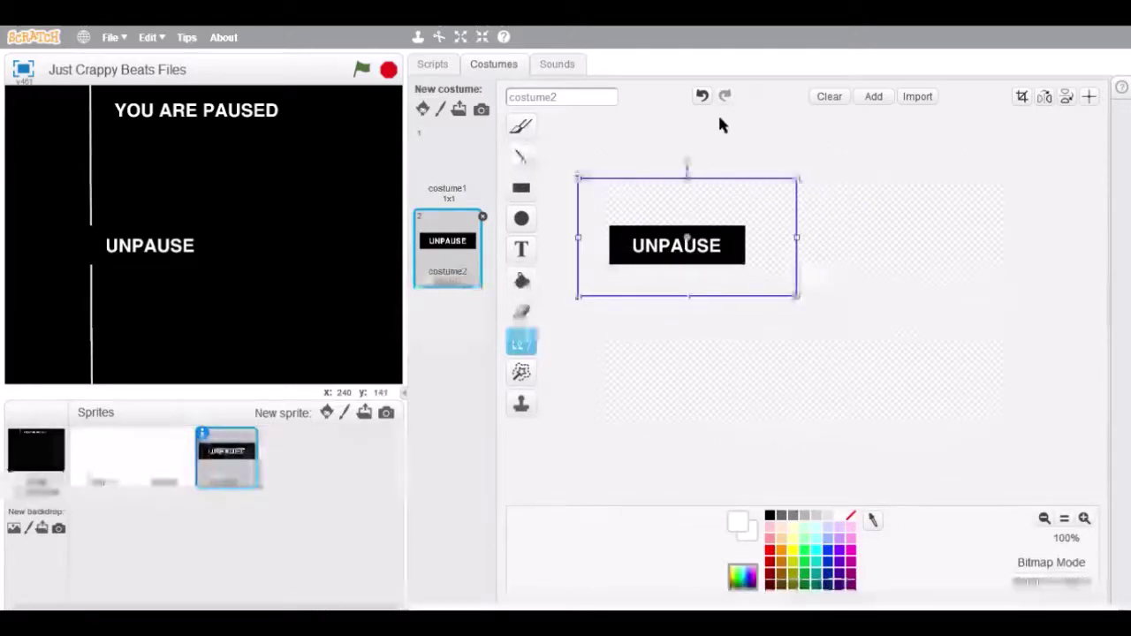
left_click(866, 181)
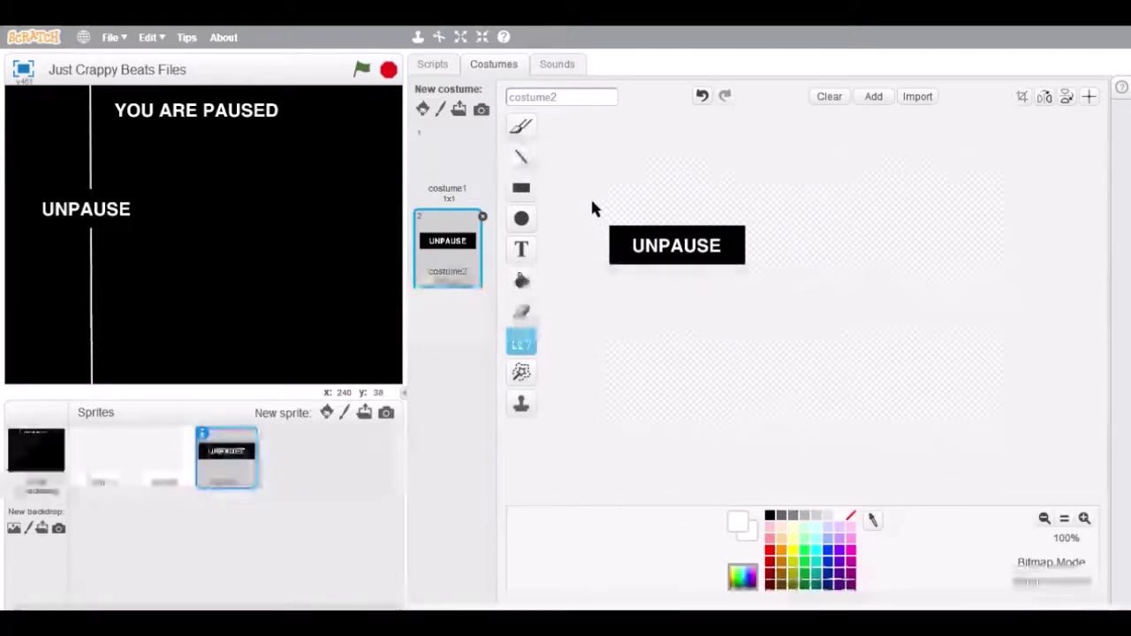
left_click_drag(589, 210, 791, 298)
left_click_drag(702, 262, 833, 240)
left_click(759, 387)
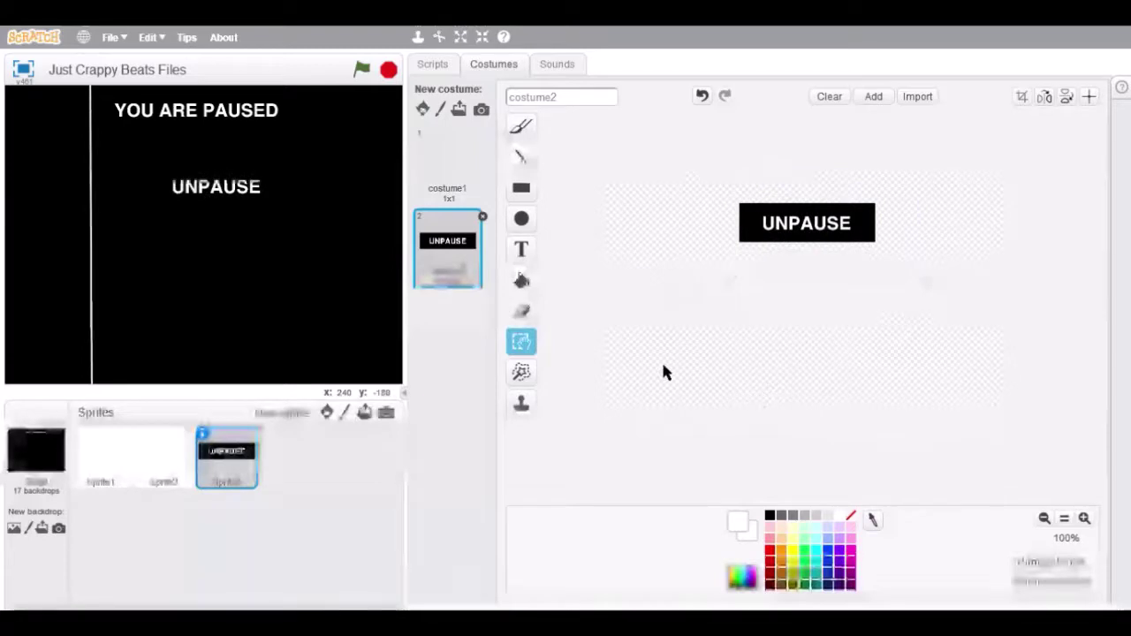
left_click_drag(709, 186, 935, 260)
left_click_drag(829, 226, 806, 203)
left_click(796, 307)
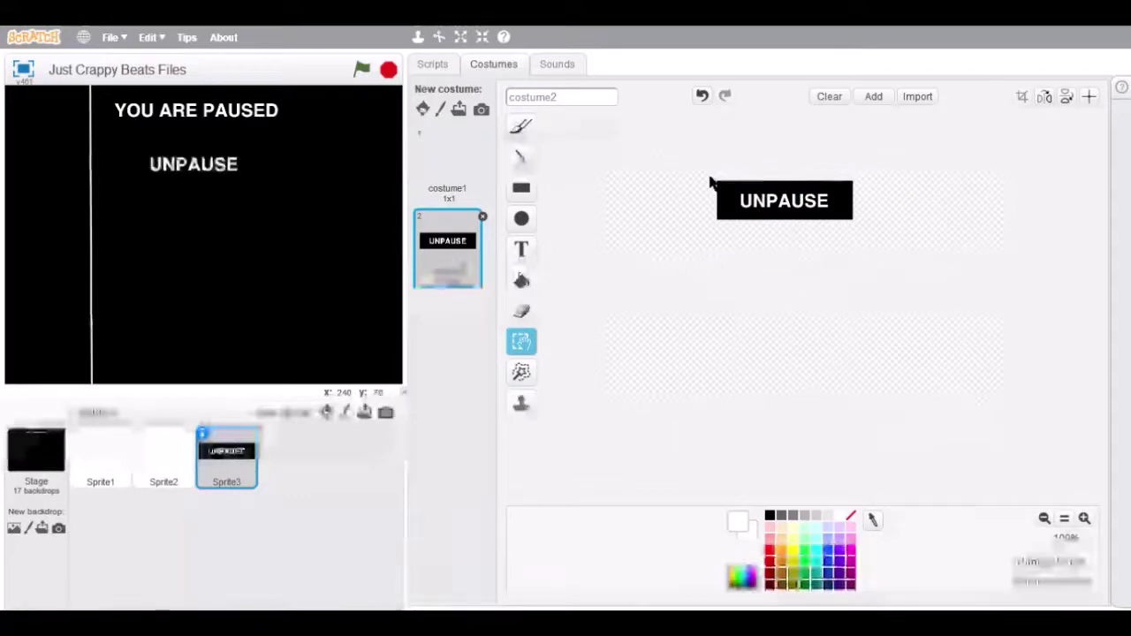
Remove the white vertical line from the Paused backdrop by filling it with black.
left_click(104, 459)
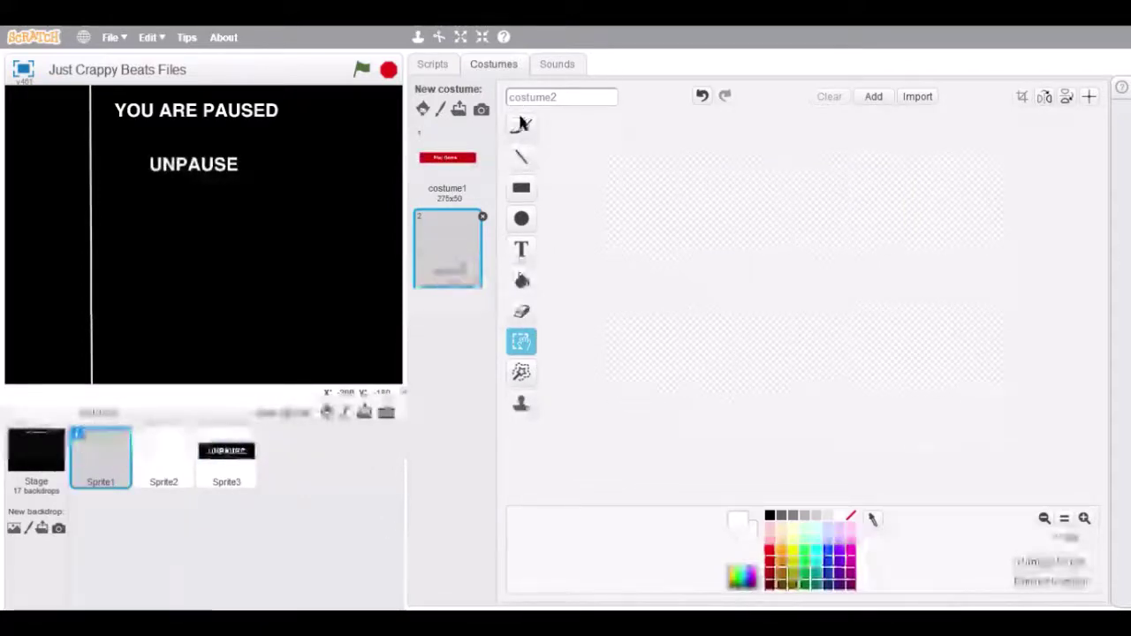
left_click(35, 455)
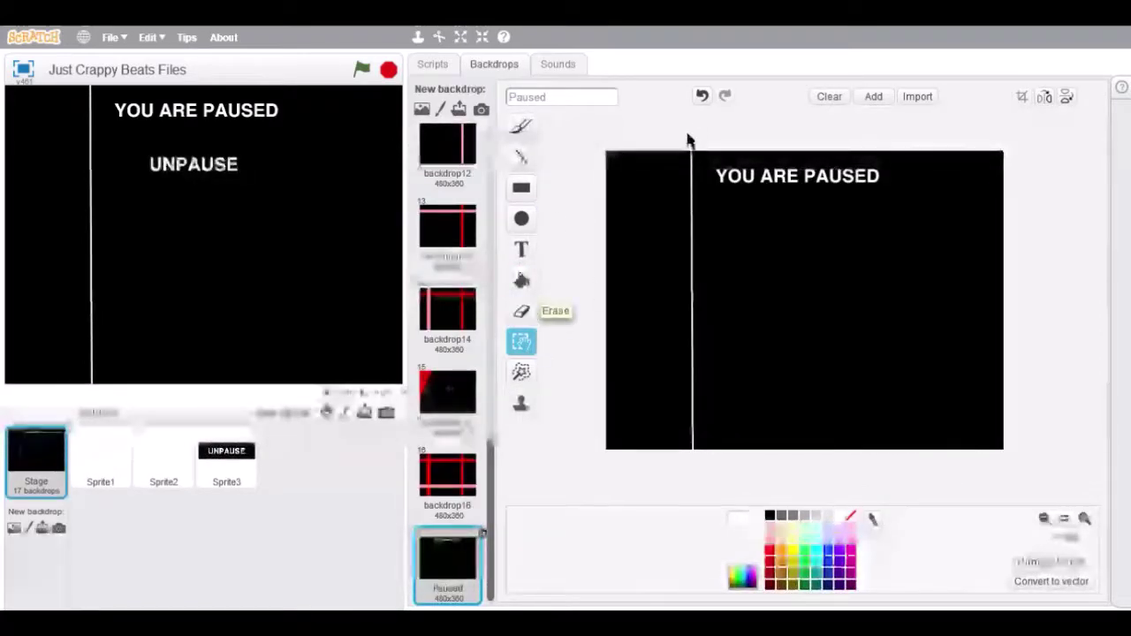
mouse_move(683, 137)
left_mouse_down()
mouse_move(694, 159)
mouse_move(699, 455)
mouse_move(710, 397)
mouse_move(696, 175)
mouse_move(682, 148)
left_mouse_up()
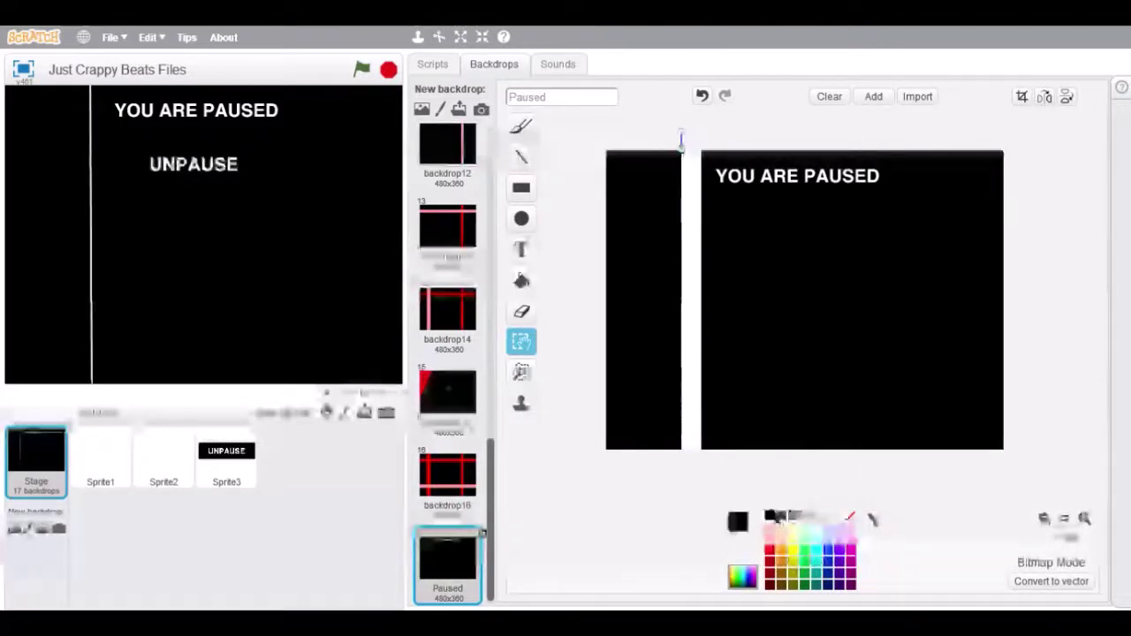
left_click(521, 281)
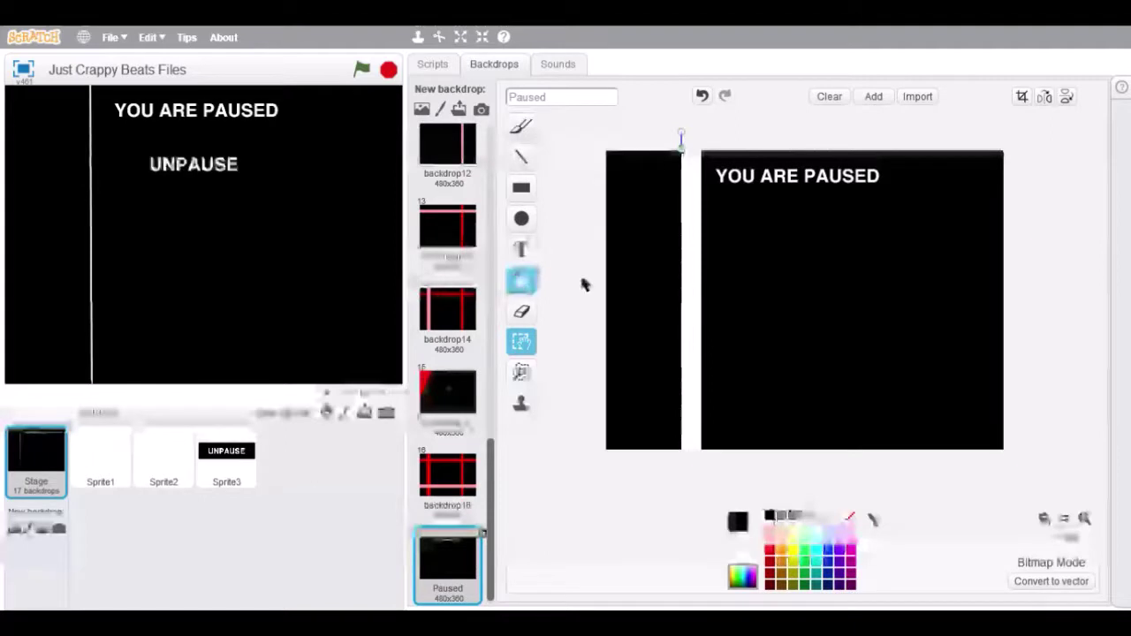
left_click(696, 236)
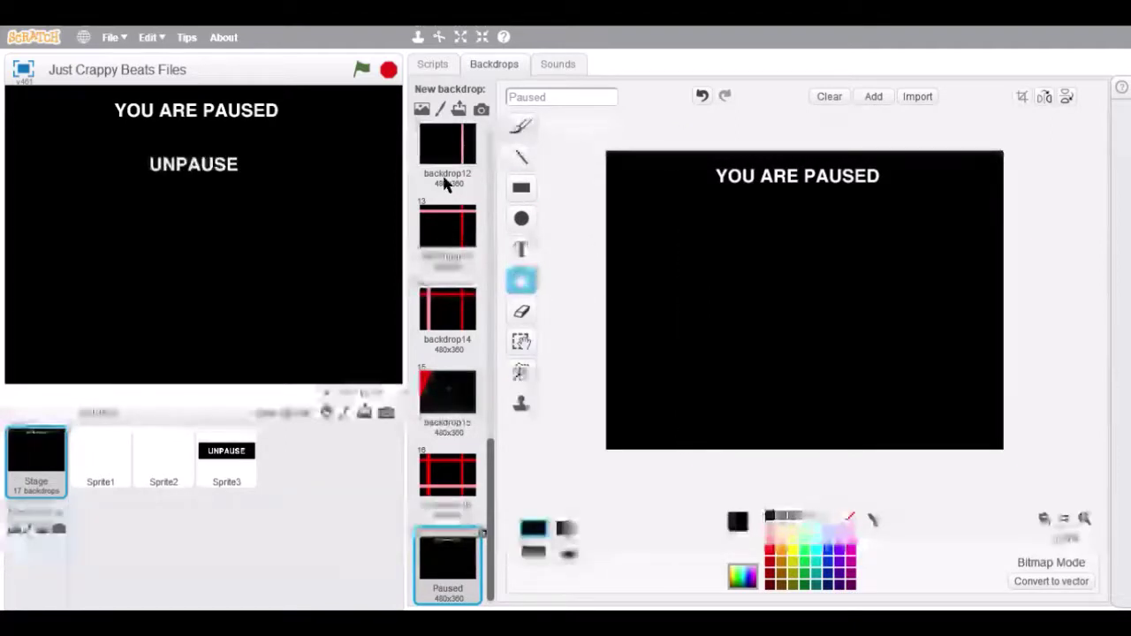
Give Sprite3 a script that switches its costume to costume1 when the green flag is clicked.
left_click(240, 477)
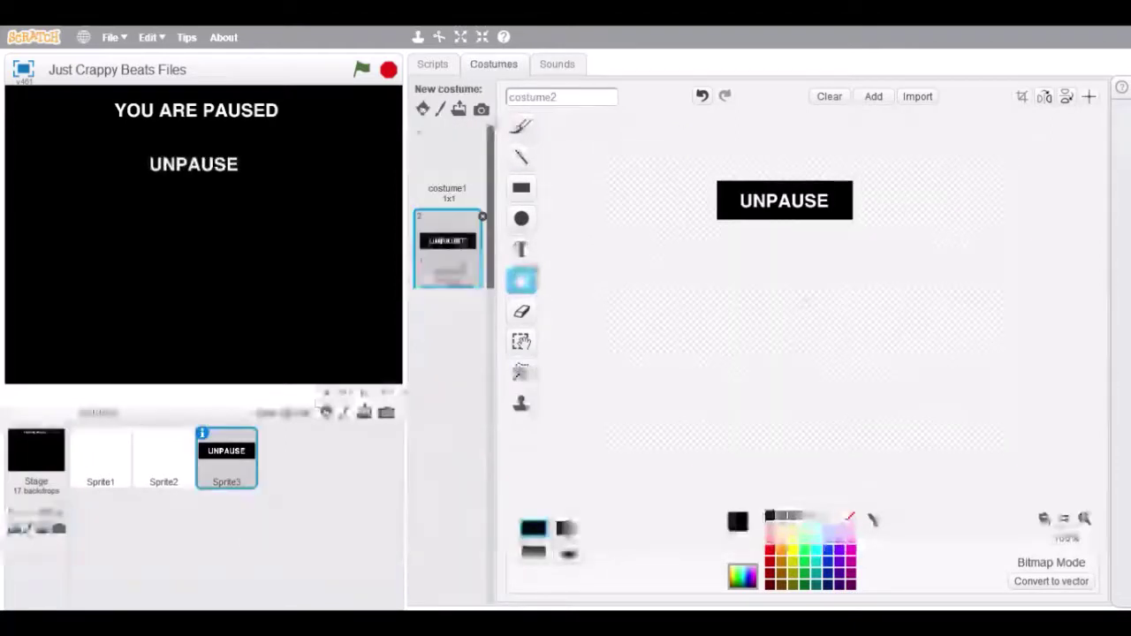
left_click(434, 64)
left_click(522, 90)
left_click_drag(486, 205, 680, 152)
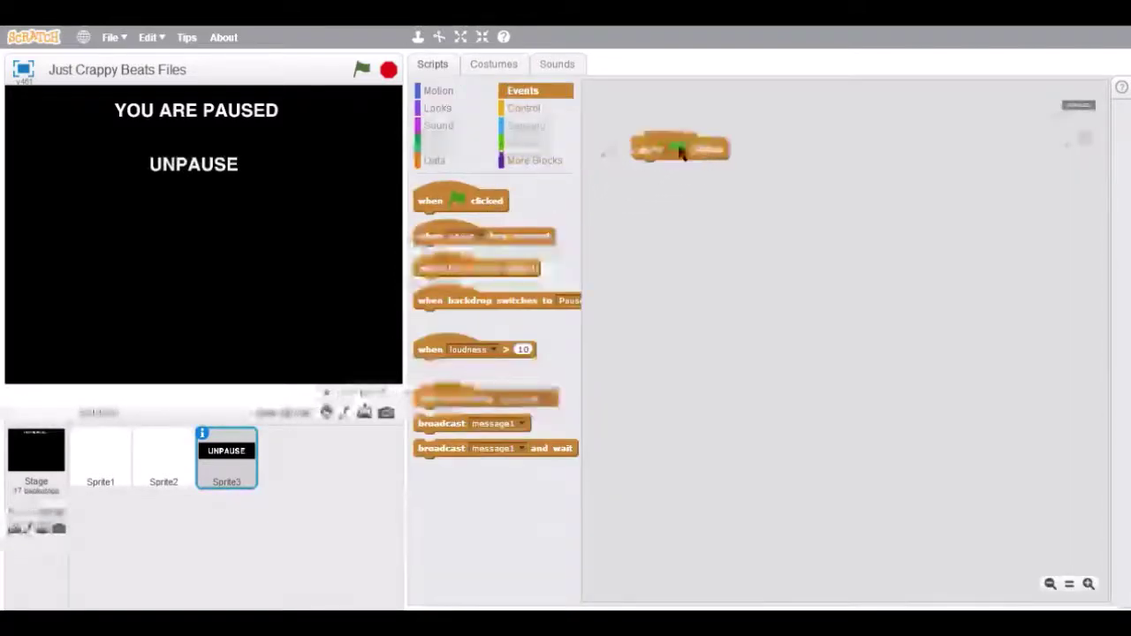
left_click(449, 108)
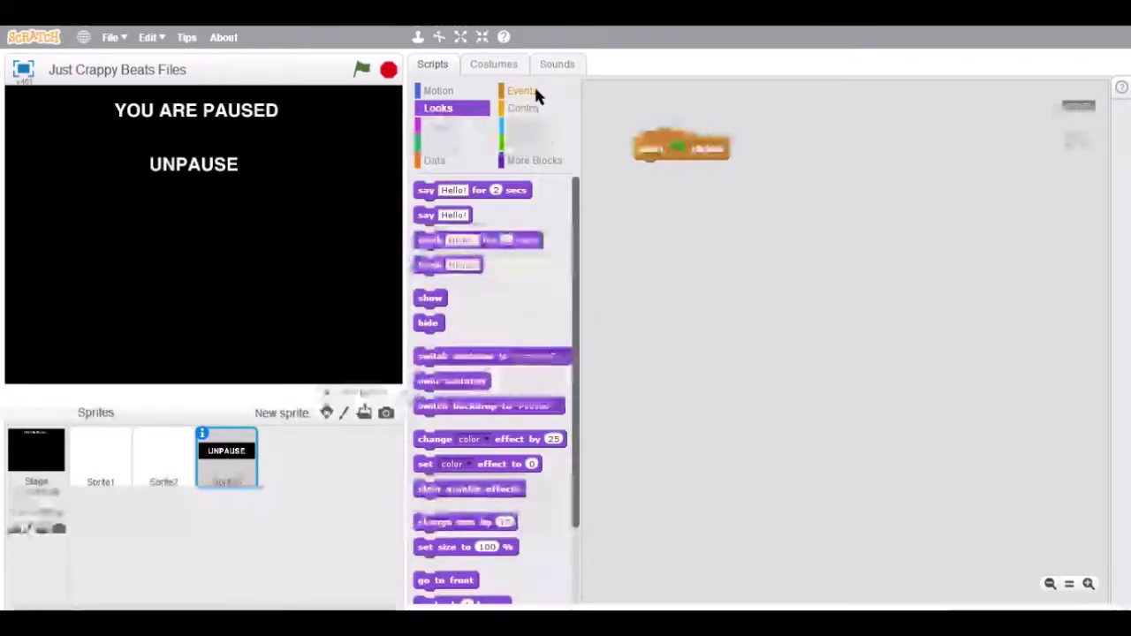
left_click(535, 112)
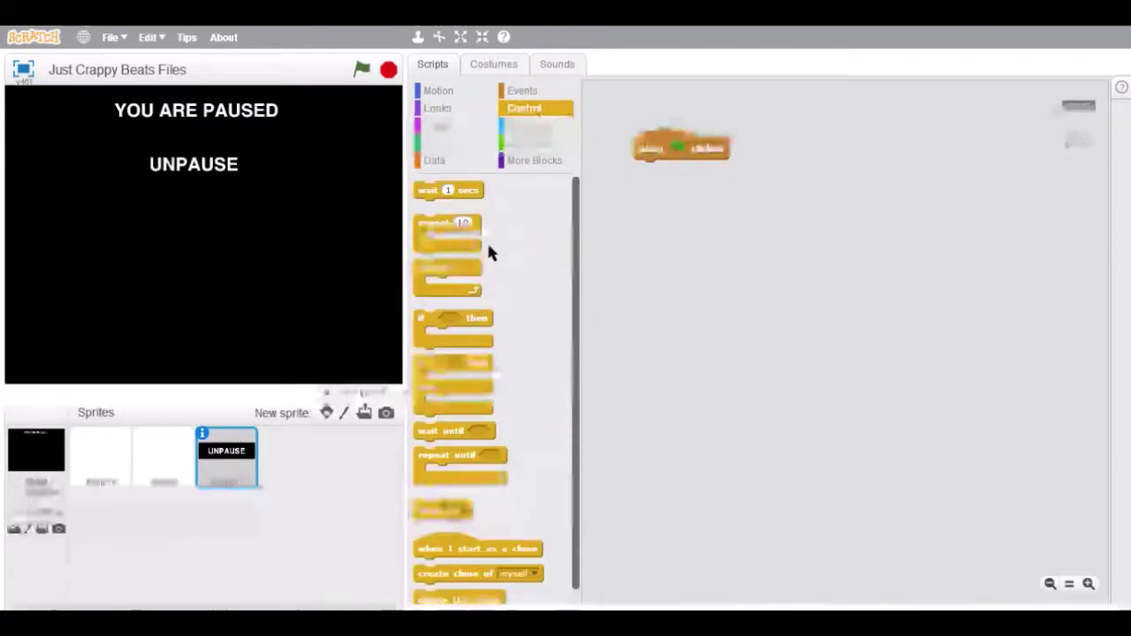
left_click(417, 110)
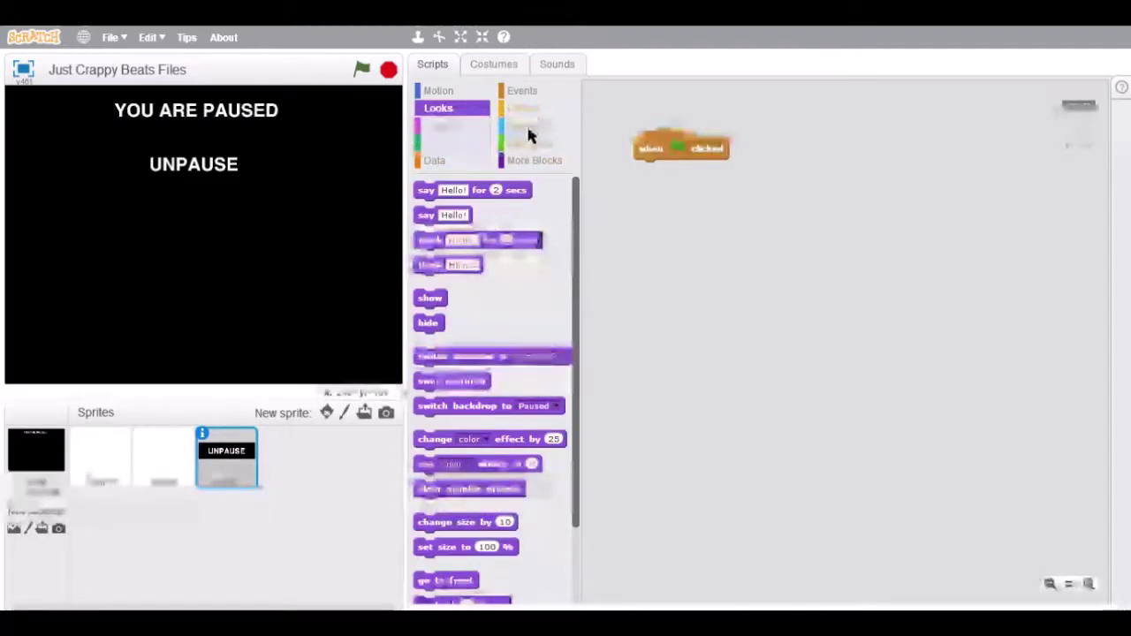
left_click_drag(482, 368, 698, 182)
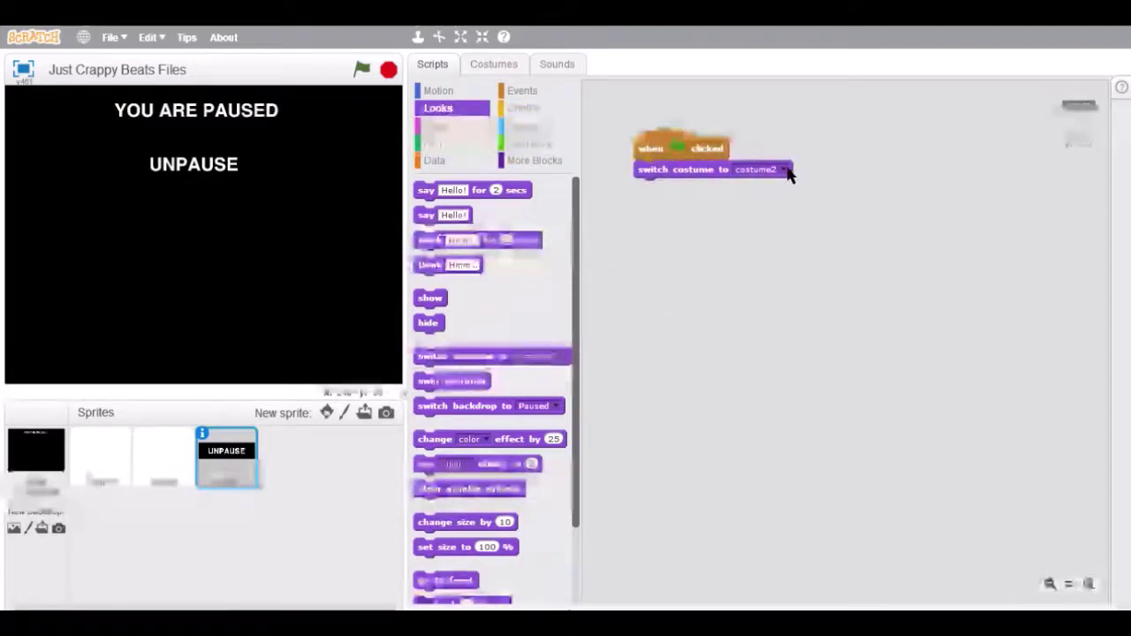
left_click(787, 170)
left_click(738, 186)
Check Sprite3's two costumes and add a script that switches to costume2 when the backdrop switches to Paused.
left_click(491, 64)
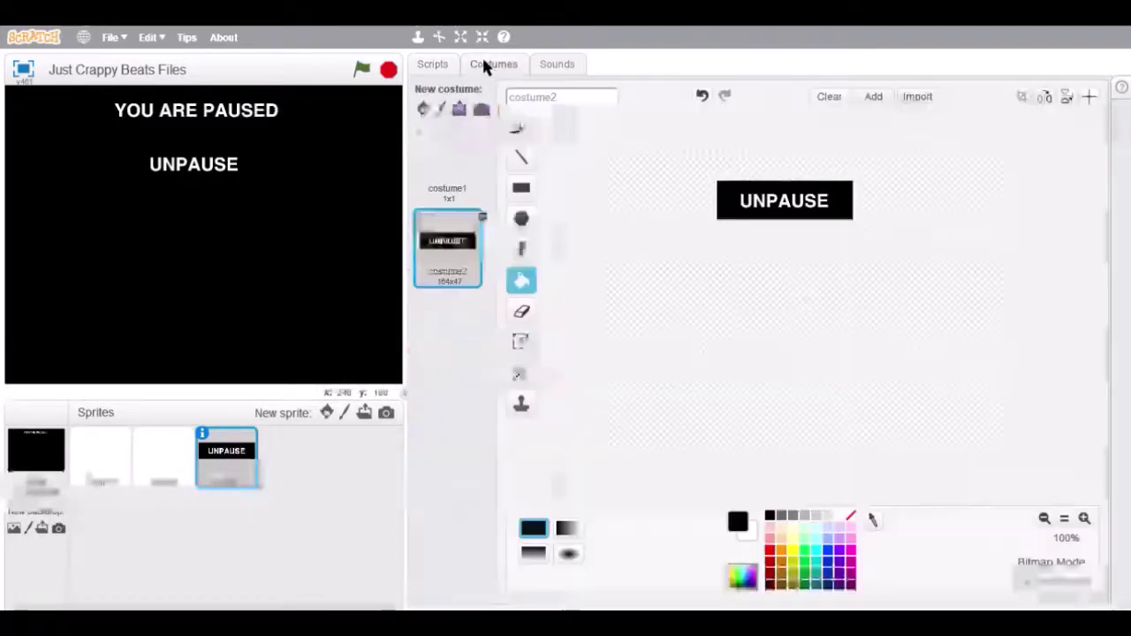
left_click(455, 165)
left_click(448, 243)
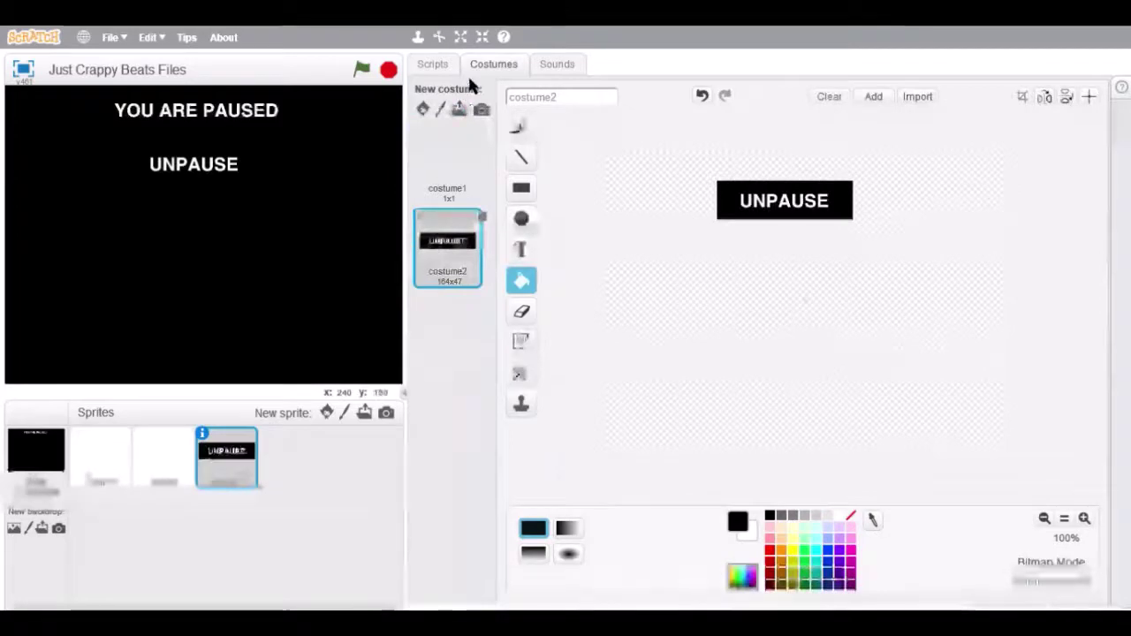
left_click(446, 66)
left_click(525, 93)
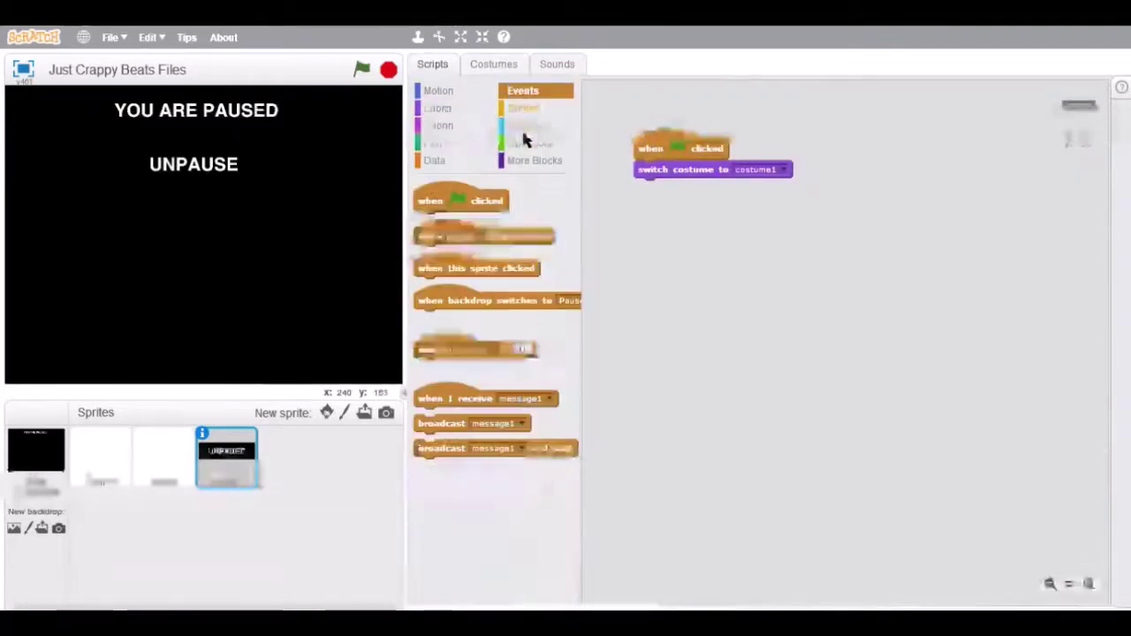
left_click_drag(521, 305, 725, 218)
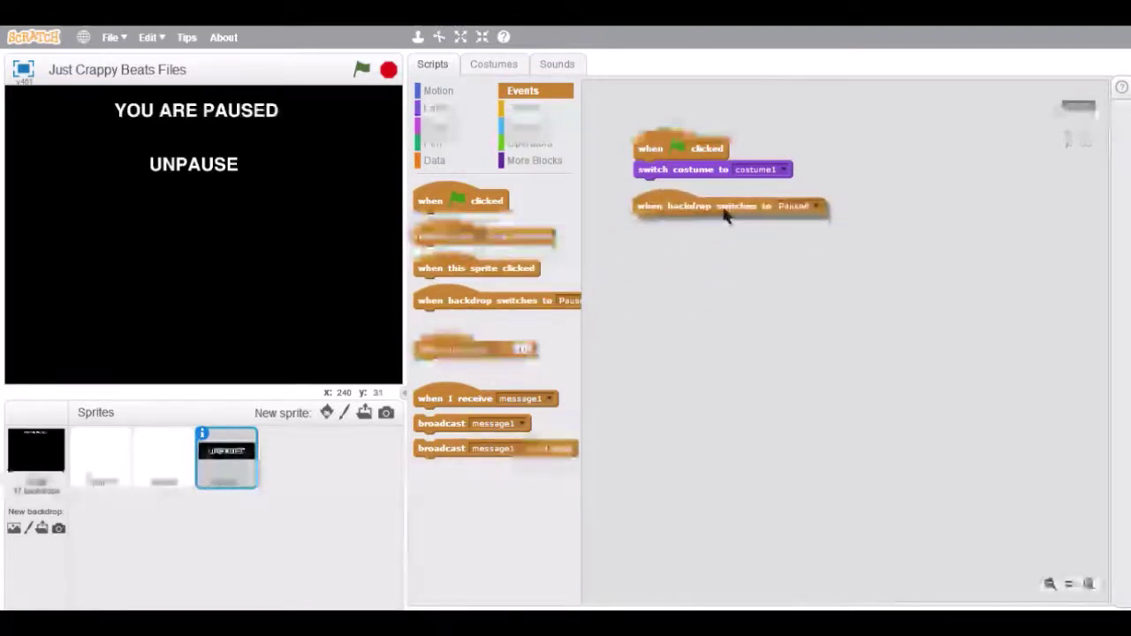
left_click(436, 109)
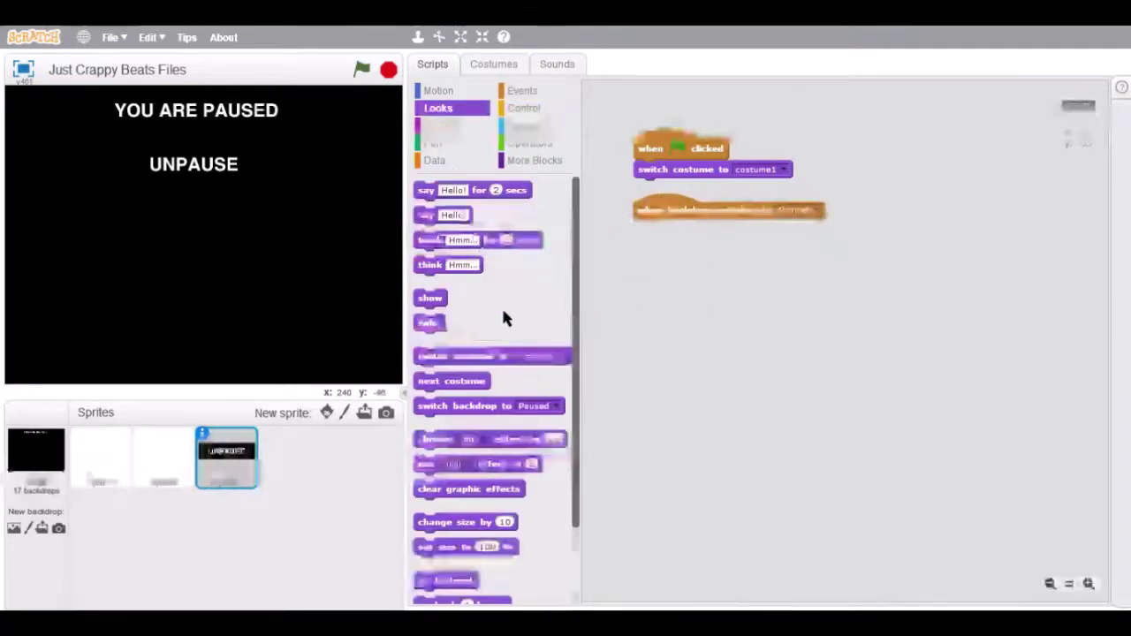
left_click_drag(503, 357, 720, 229)
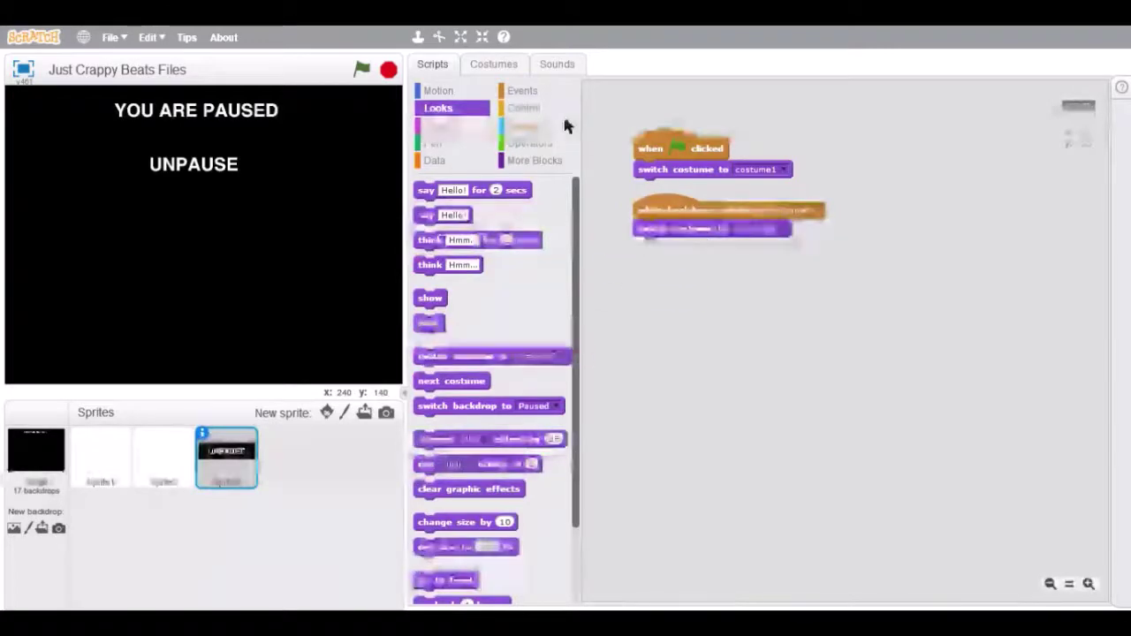
Check Sprite3's two costumes and add a script that switches to costume1 when this sprite is clicked.
left_click(520, 92)
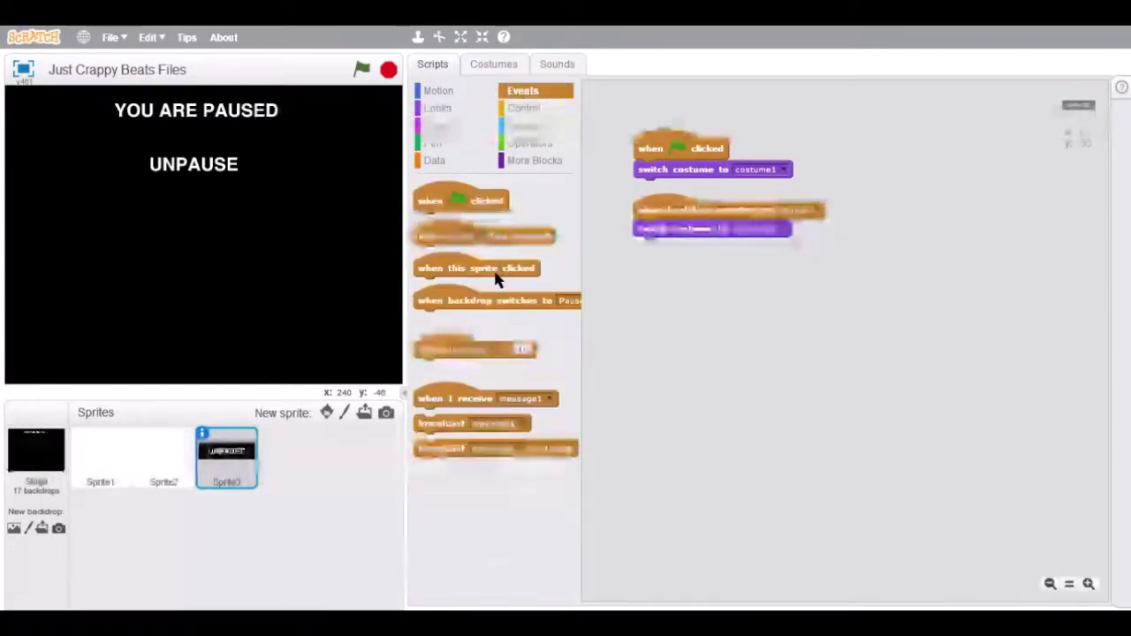
left_click(493, 64)
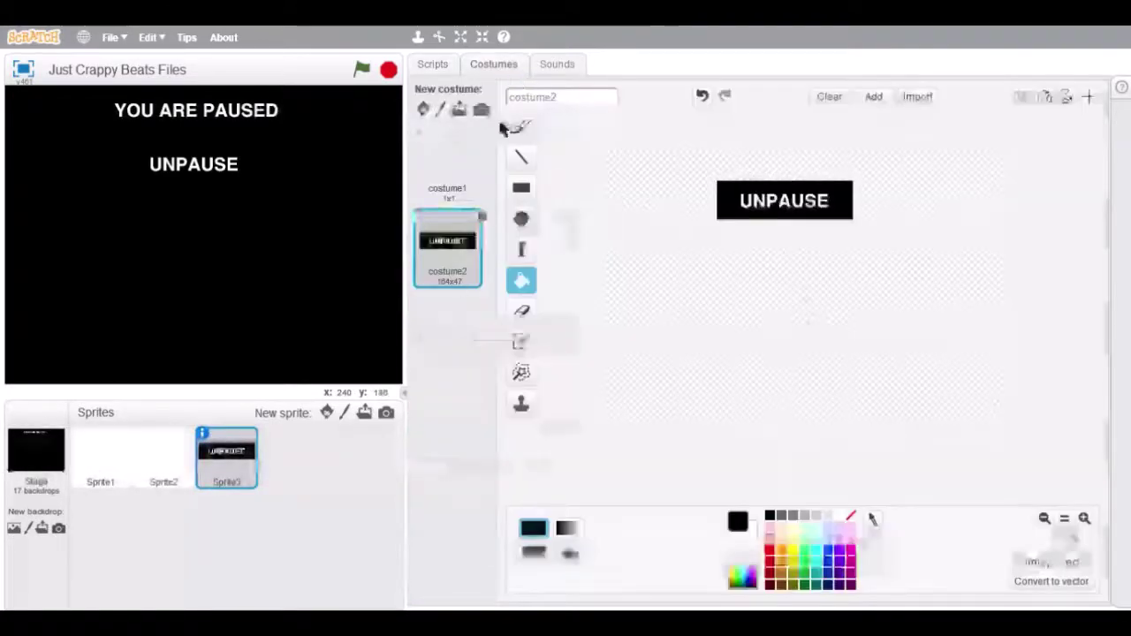
left_click(447, 177)
left_click(448, 248)
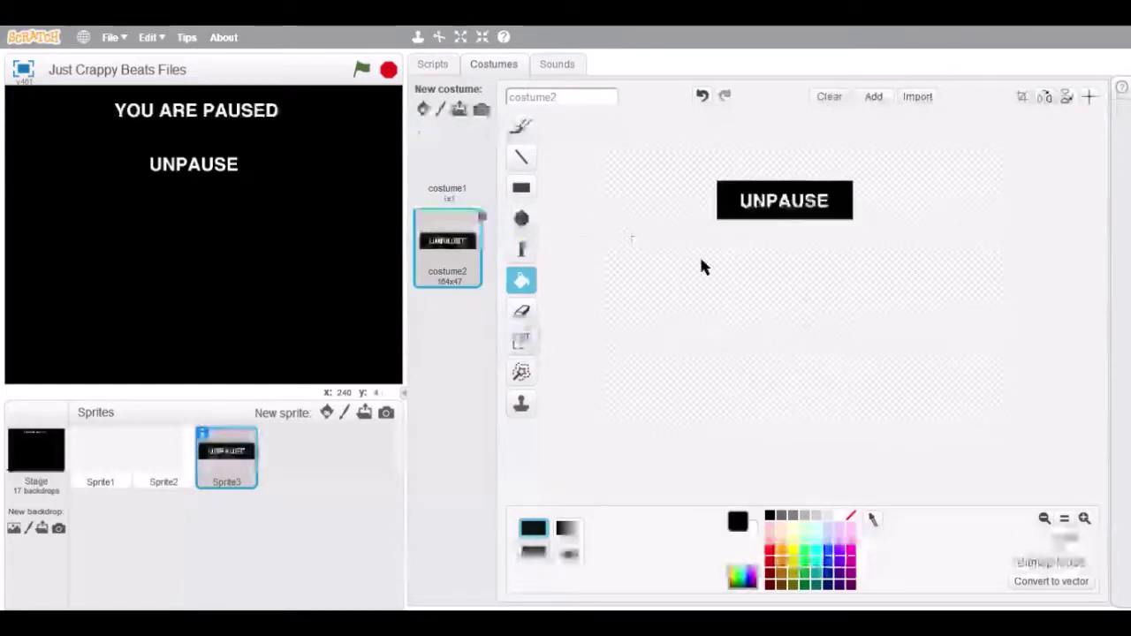
left_click(432, 64)
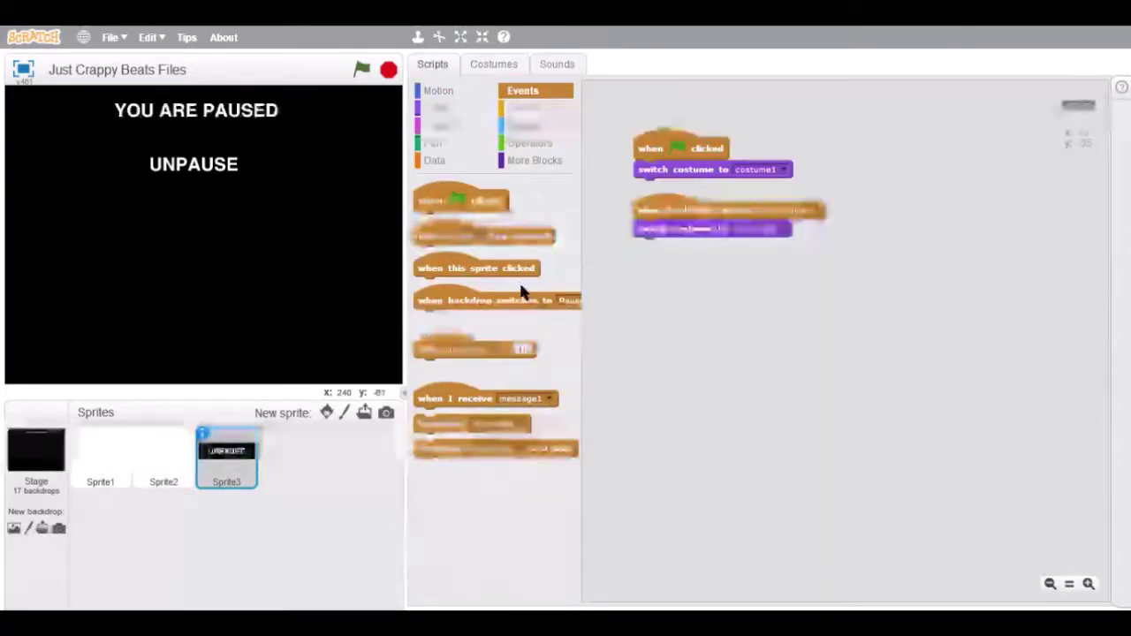
left_click_drag(484, 275, 705, 275)
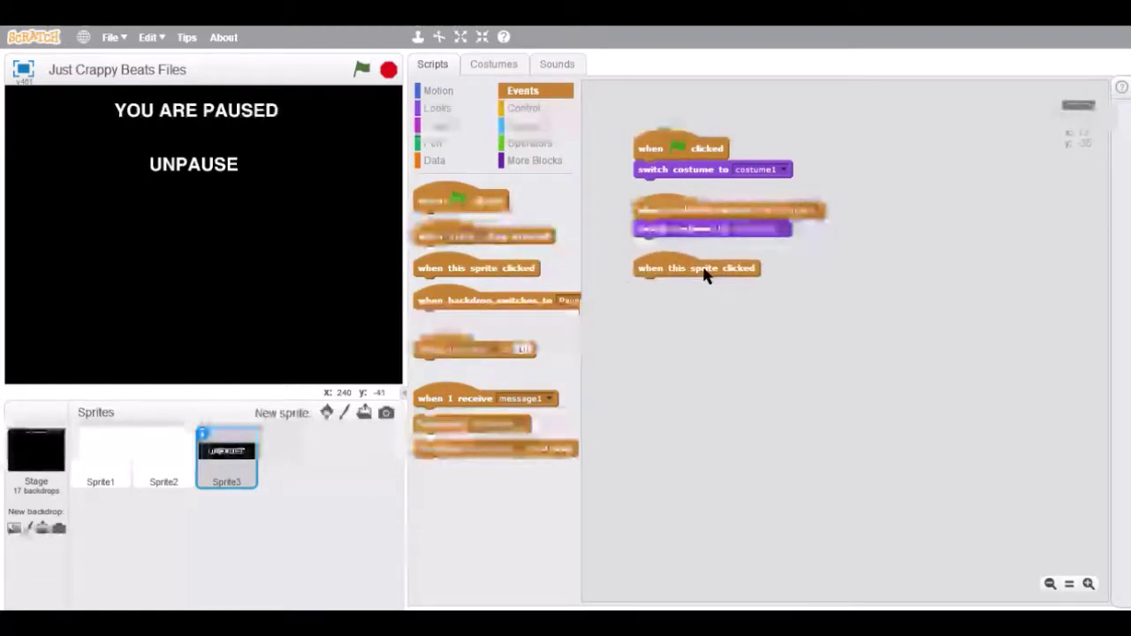
left_click(461, 106)
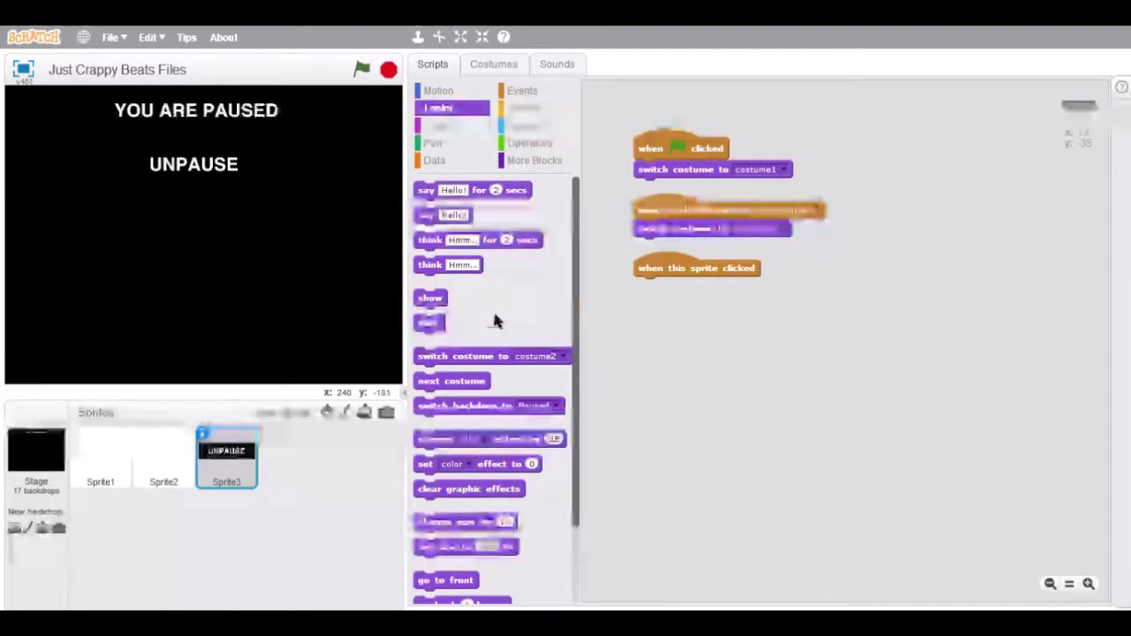
left_click_drag(478, 362, 714, 296)
left_click(787, 293)
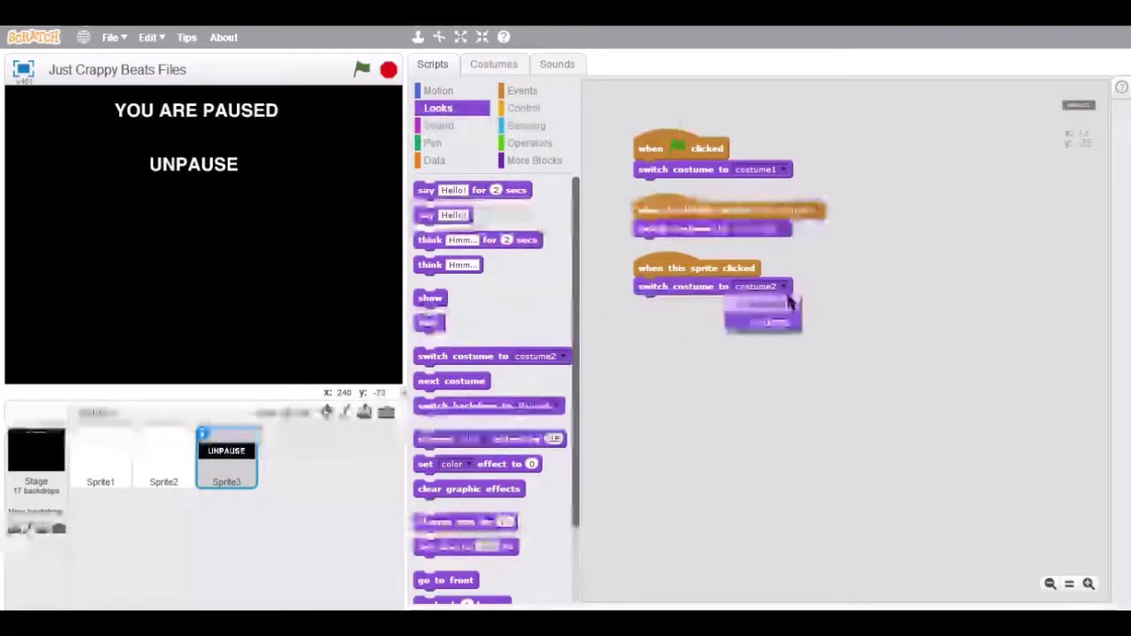
left_click(811, 300)
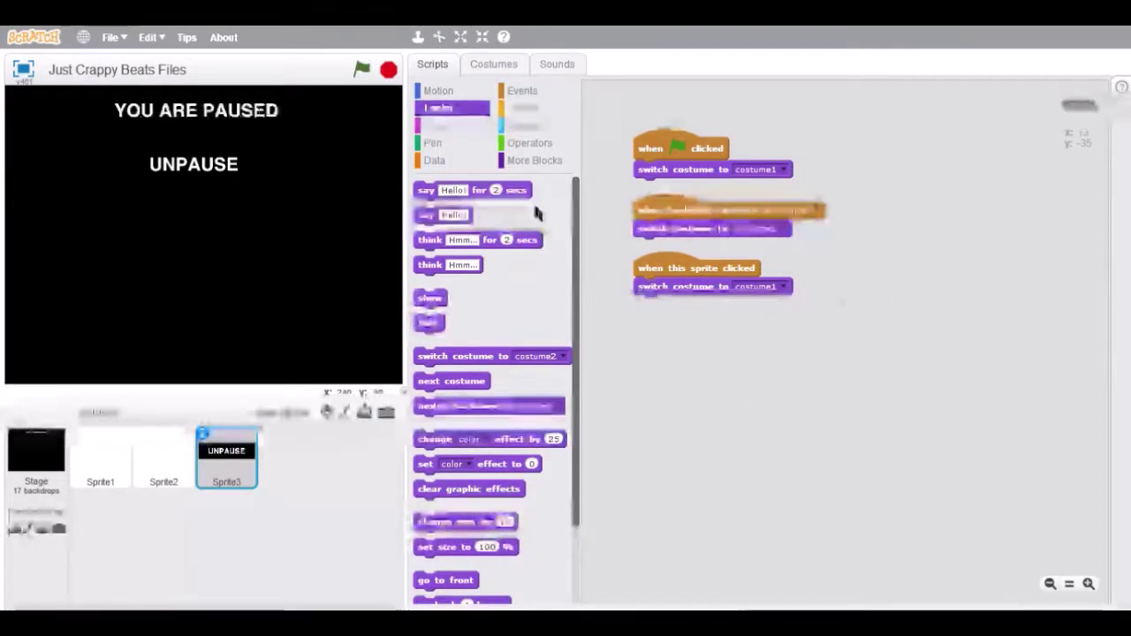
Extend Sprite3's when-this-sprite-clicked script with a block that switches the backdrop to backdrop4.
left_click(515, 67)
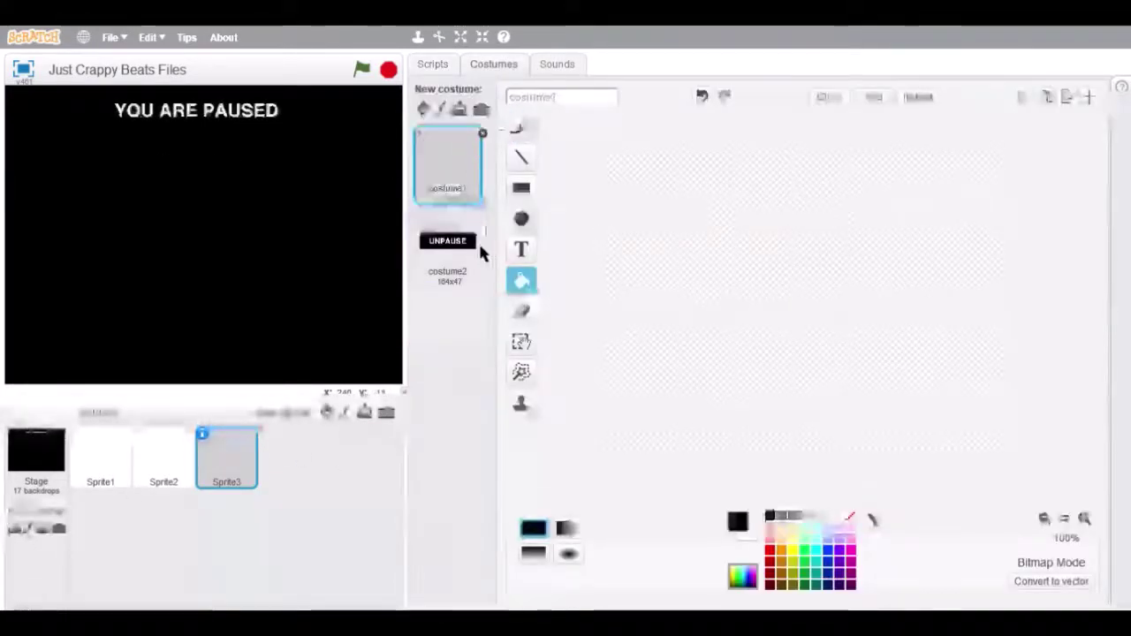
left_click(441, 65)
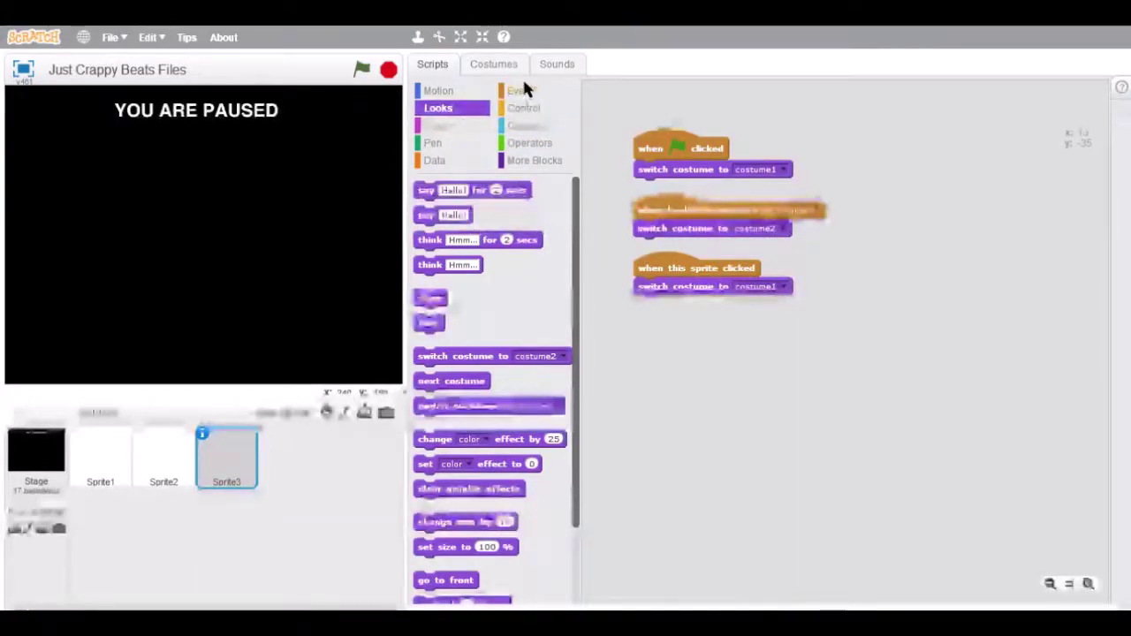
left_click_drag(475, 358, 566, 366)
left_click_drag(494, 356, 700, 319)
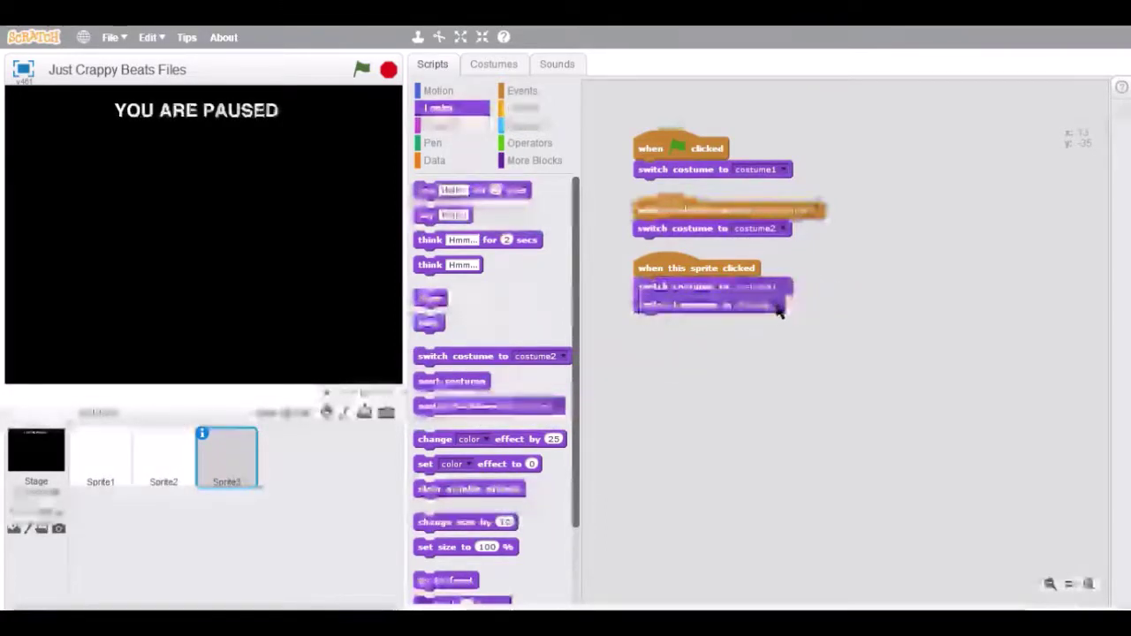
left_click(778, 306)
left_click(841, 323)
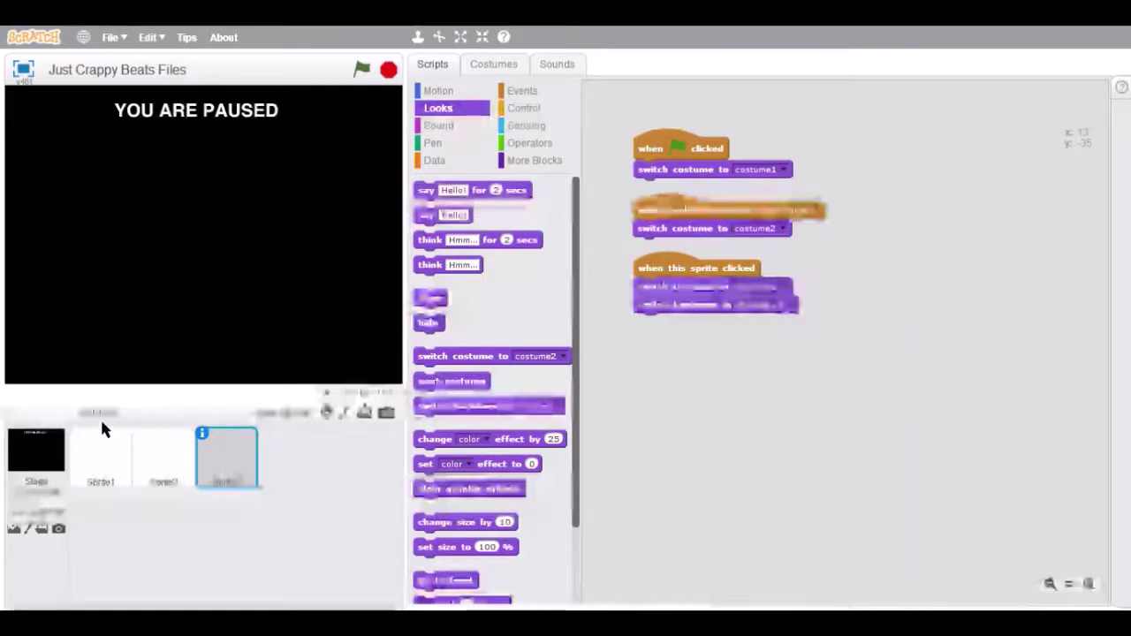
Look through the stage's backdrops and select backdrop4 to check that it is the title screen.
left_click(53, 475)
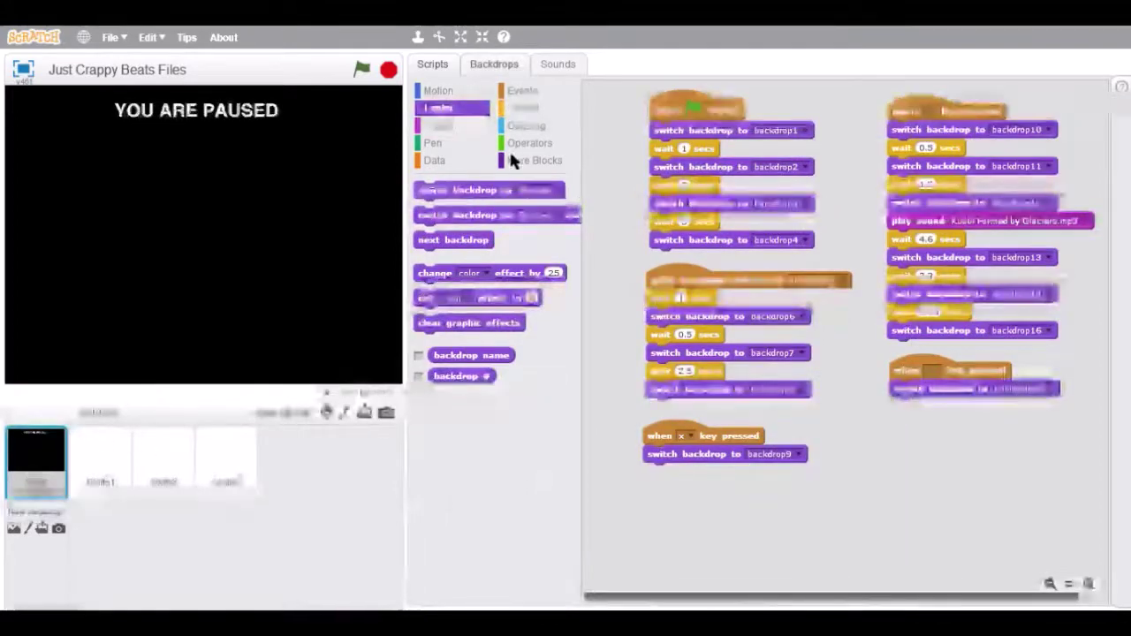
left_click(494, 64)
scroll(458, 336, "up", 5)
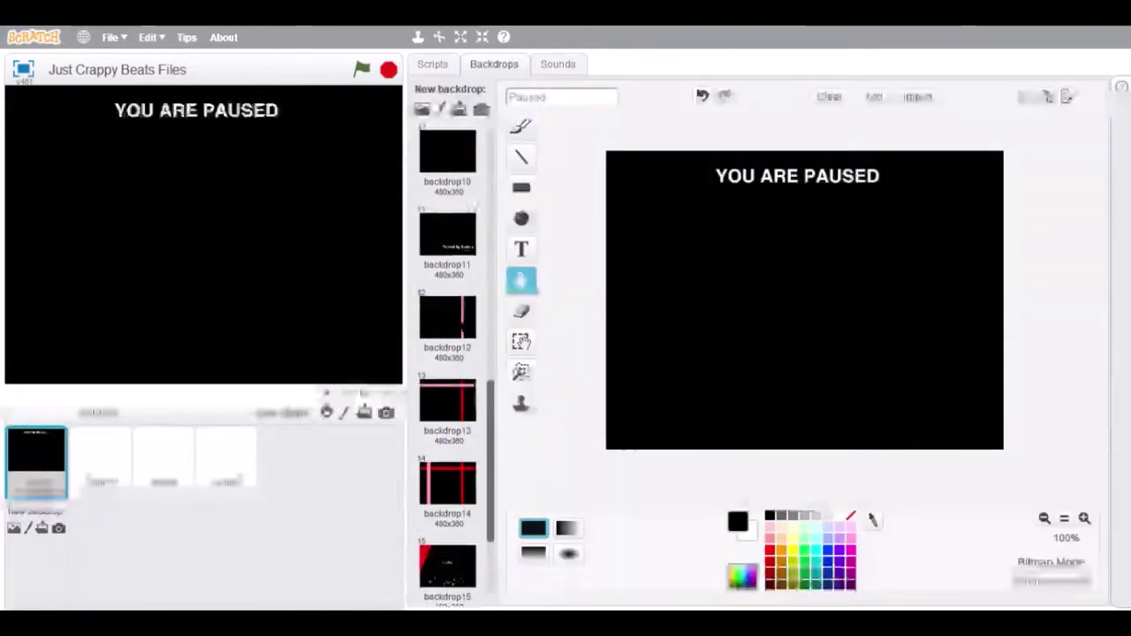
scroll(460, 329, "up", 6)
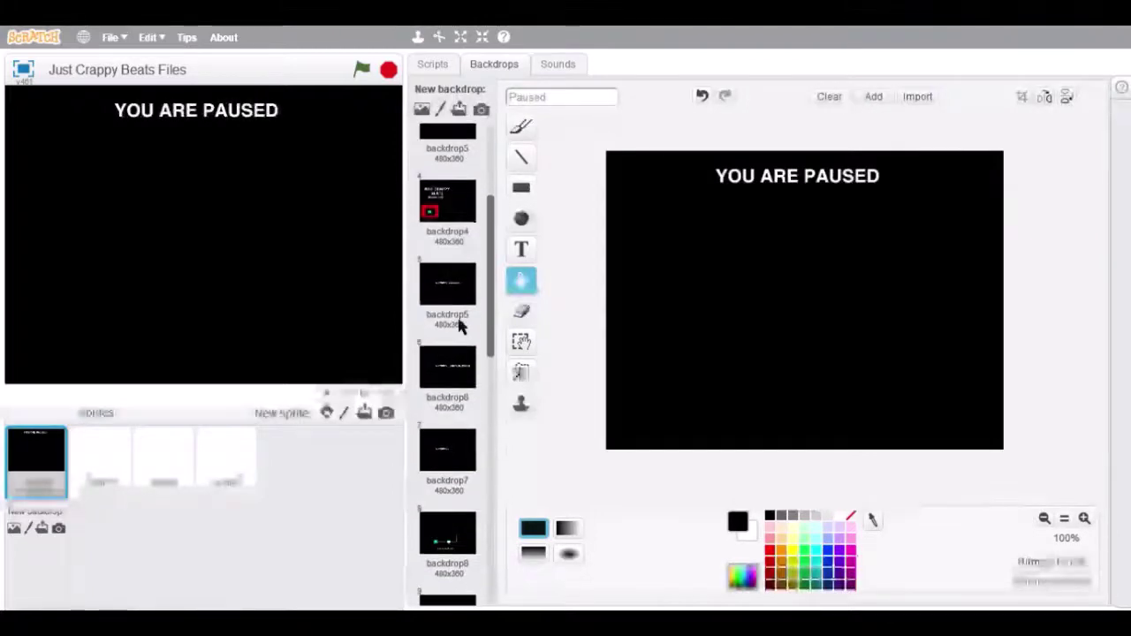
left_click(469, 228)
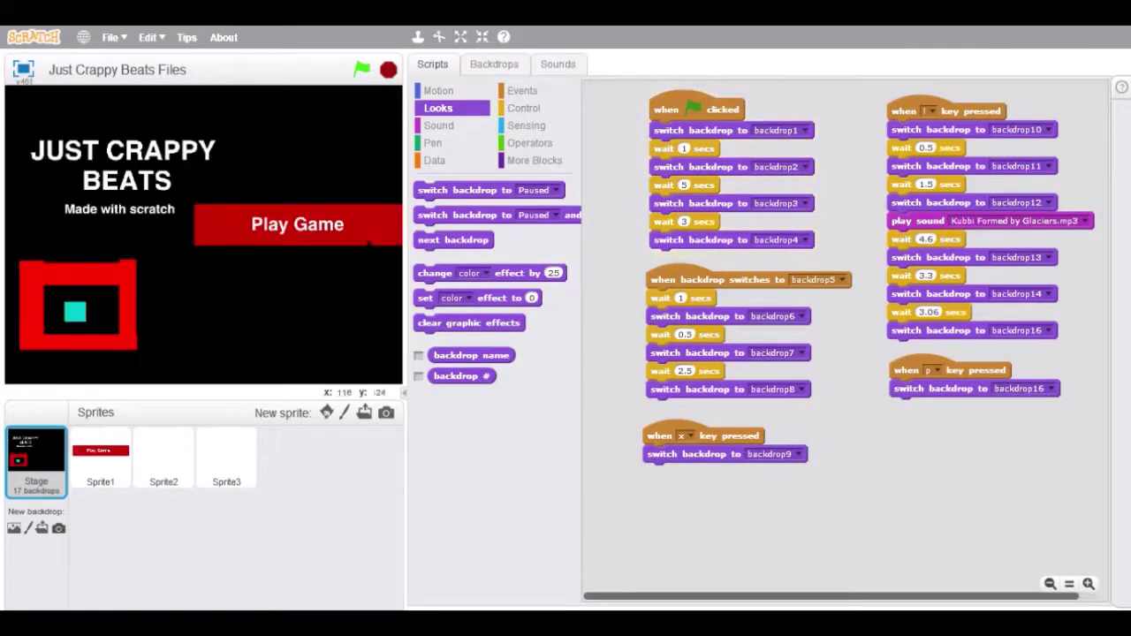
Start the game from its title screen and set the stage's p-key script to switch the backdrop to Paused.
left_click(378, 230)
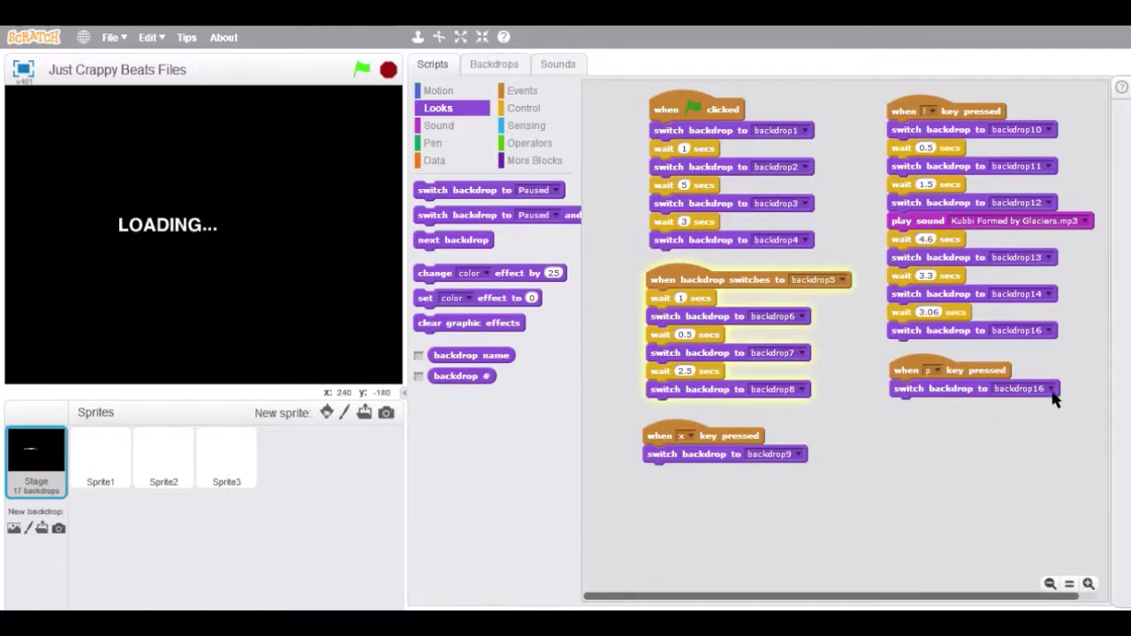
left_click(241, 447)
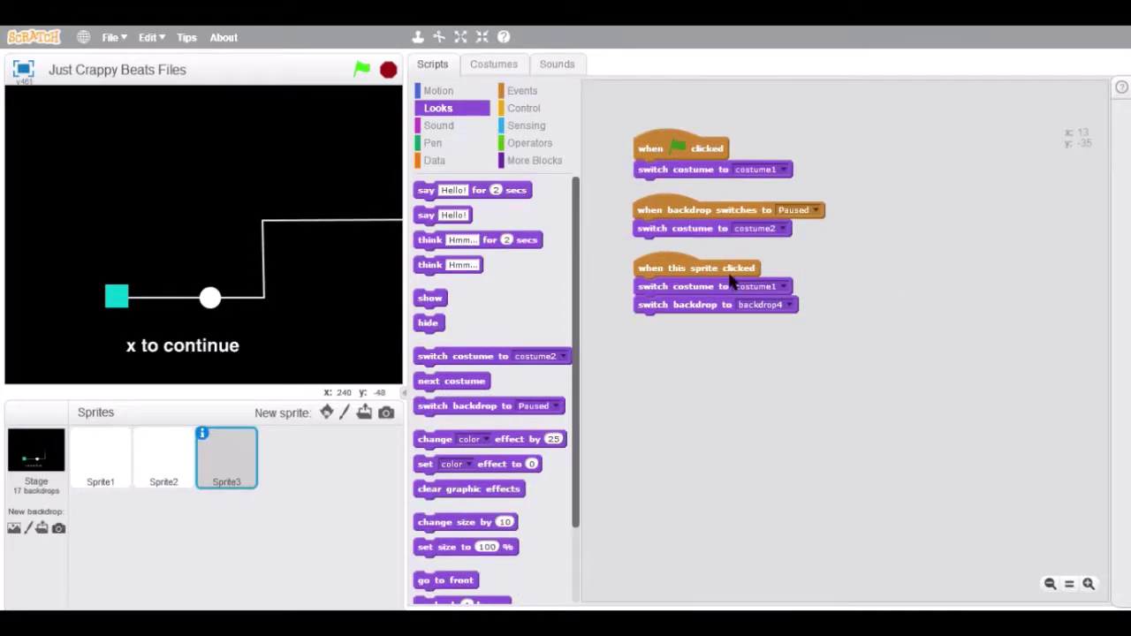
left_click(39, 472)
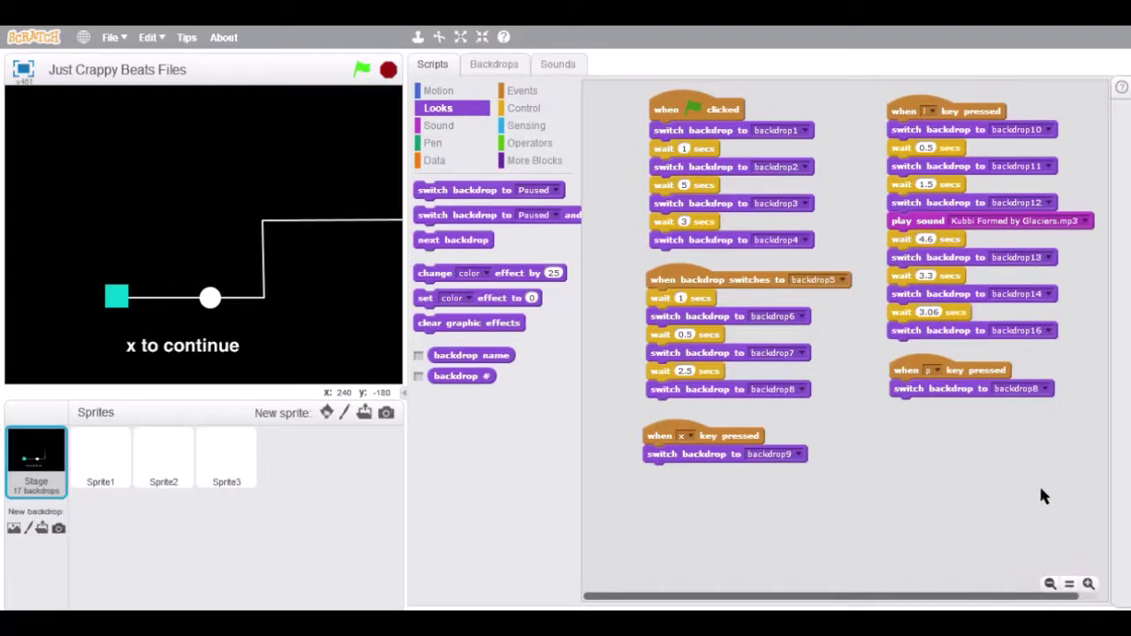
left_click(1049, 390)
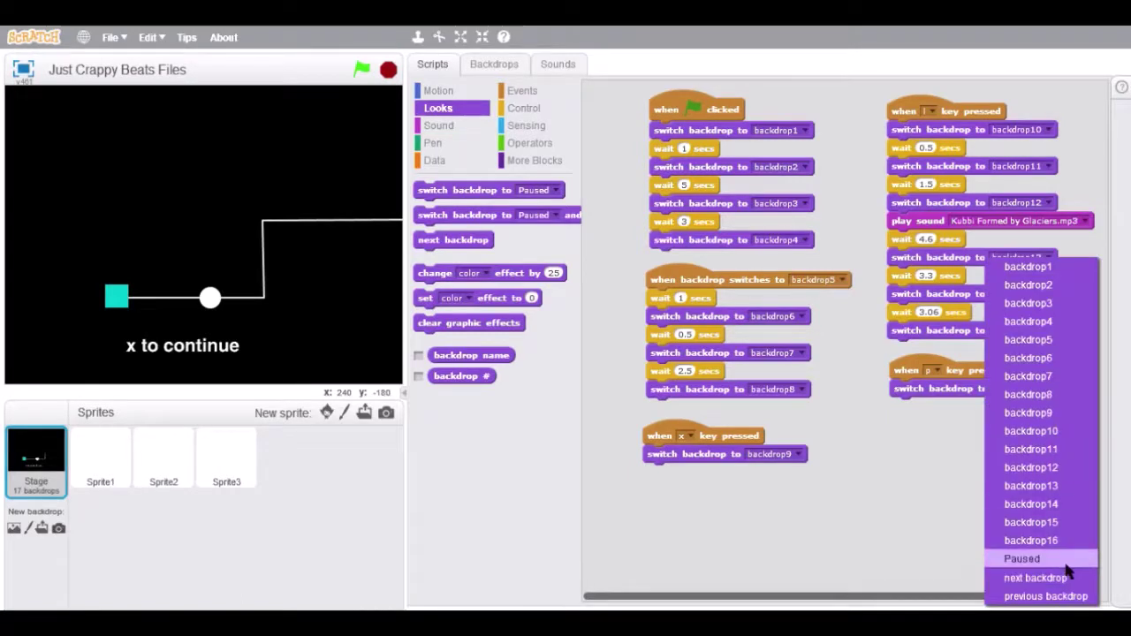
left_click(1017, 558)
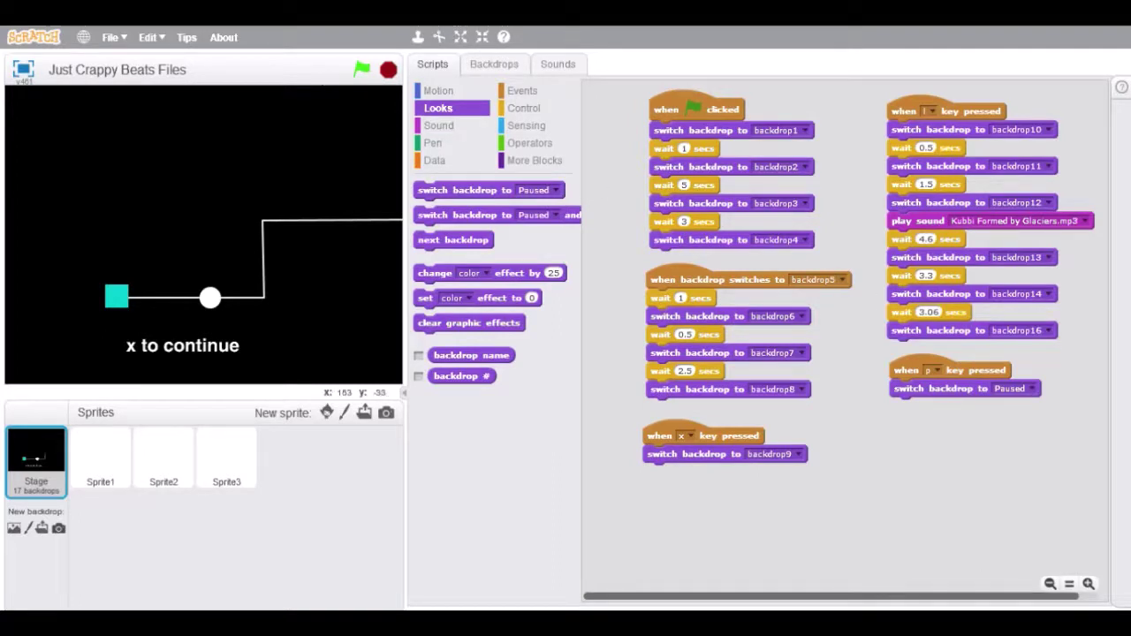
Test the pause screen by pausing the running game and using its UNPAUSE sprite.
key("p")
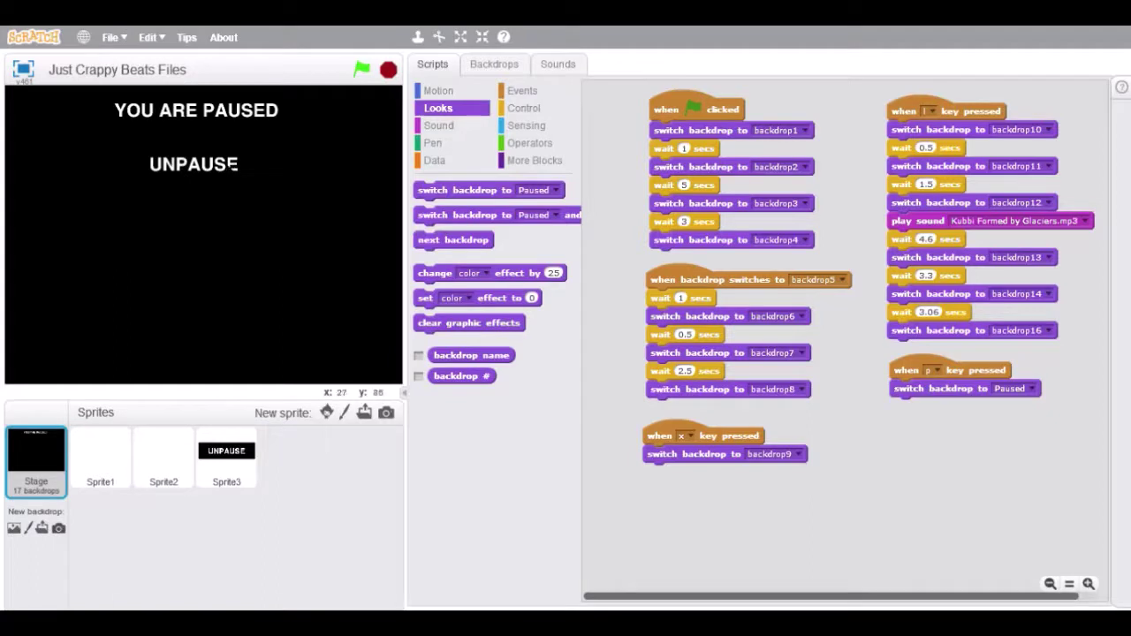
left_click(234, 163)
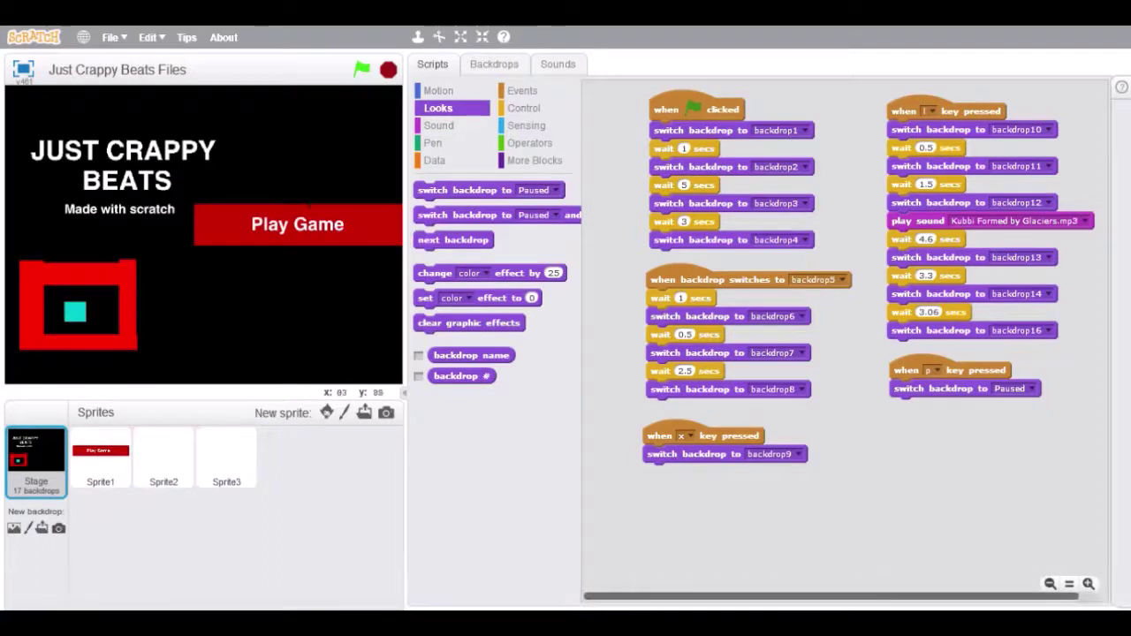